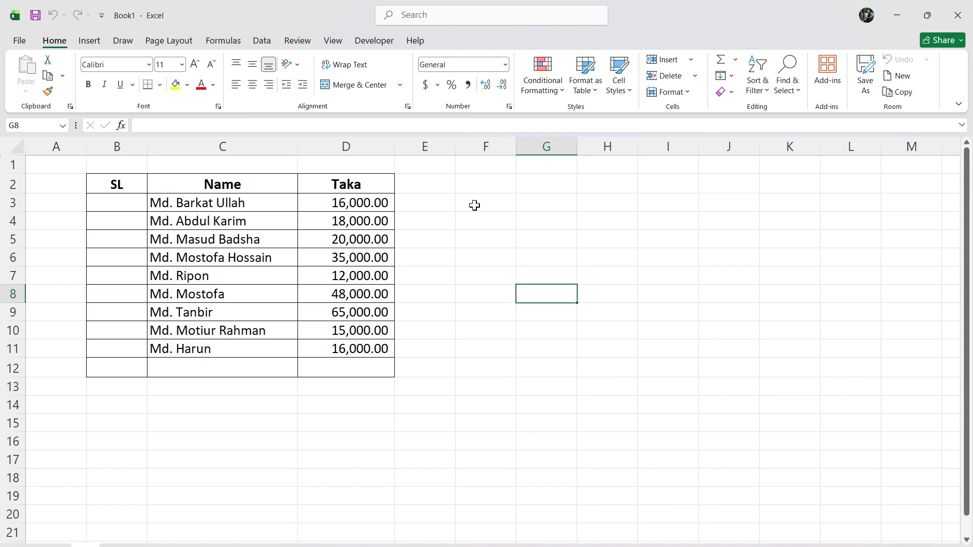
Step: Start a formula in F3 with an IF that returns an empty string when D3 is blank
left_click_drag(332, 201, 321, 348)
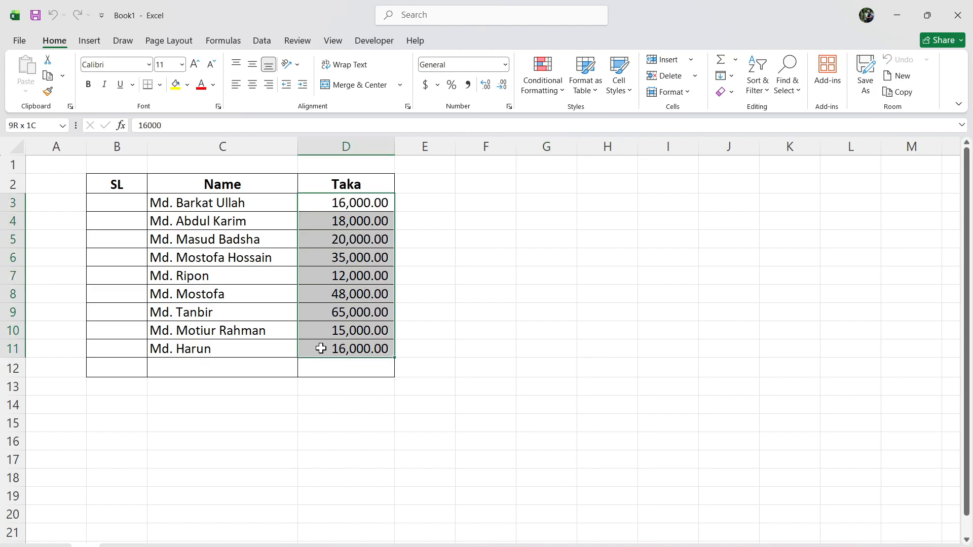
left_click(473, 203)
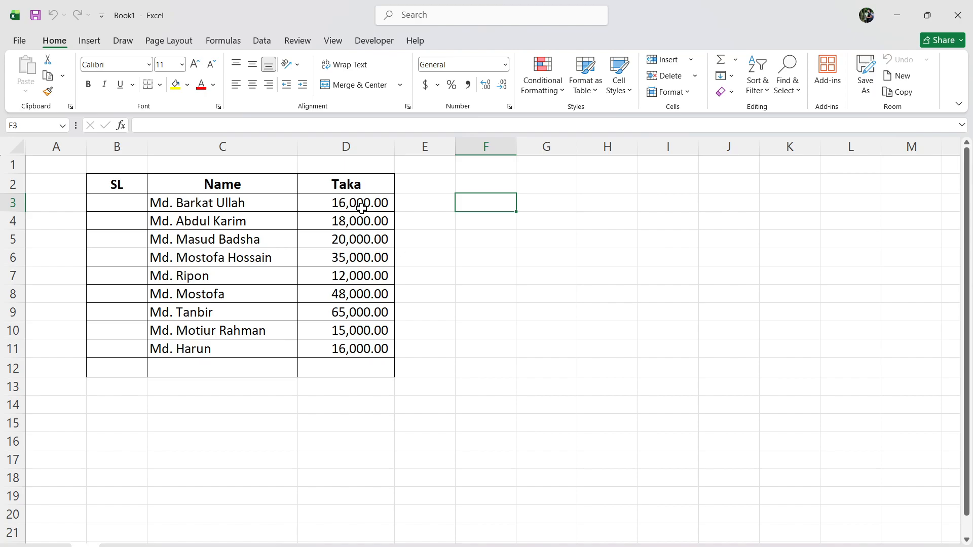
type("=")
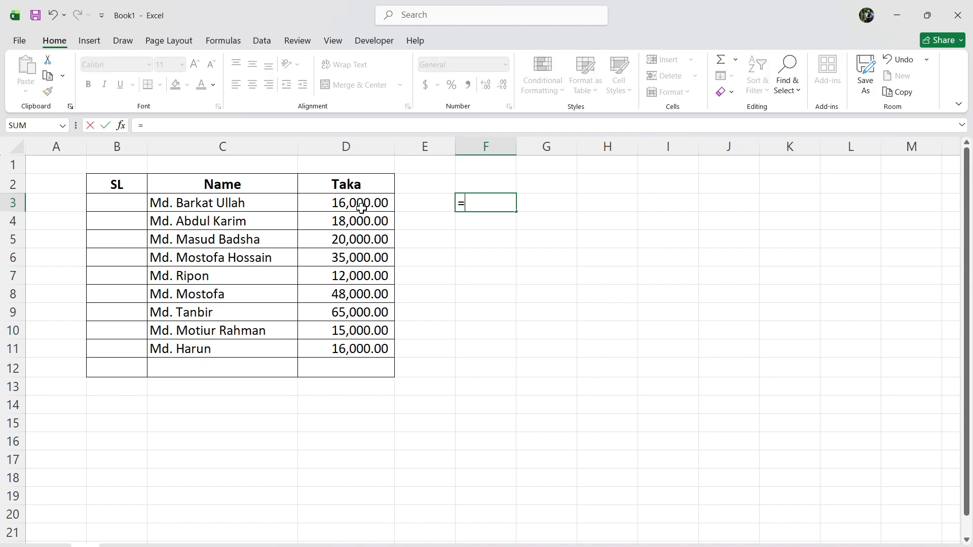
type("i")
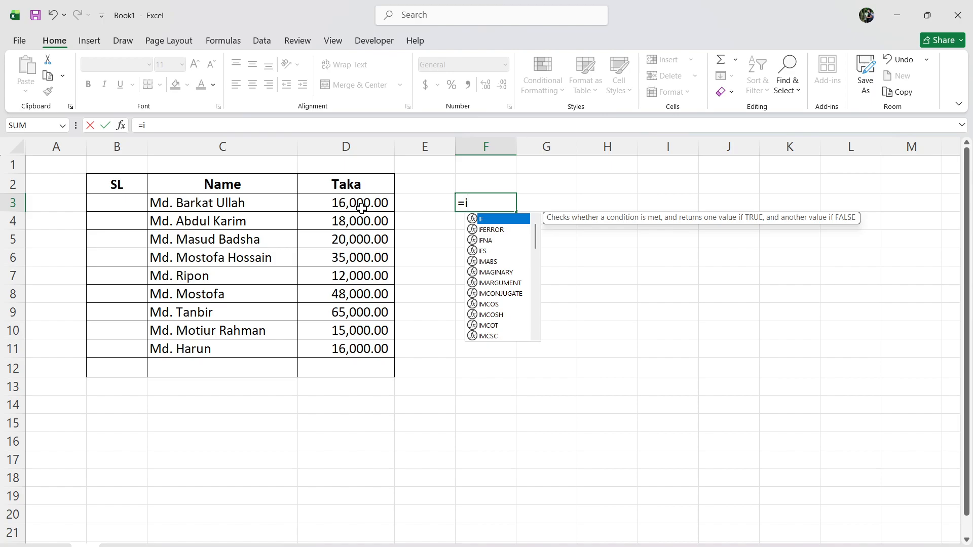
type("d")
key("BackSpace")
type("f")
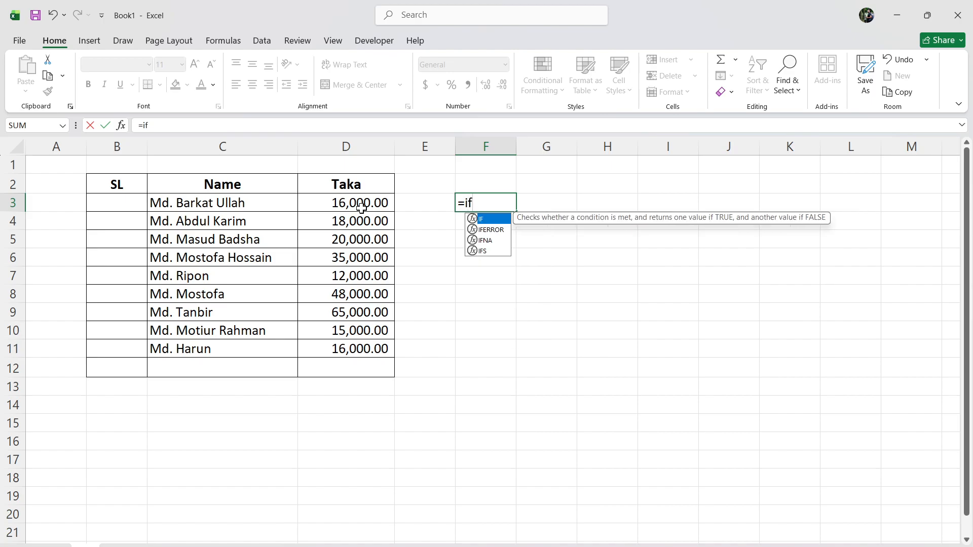
key("Tab")
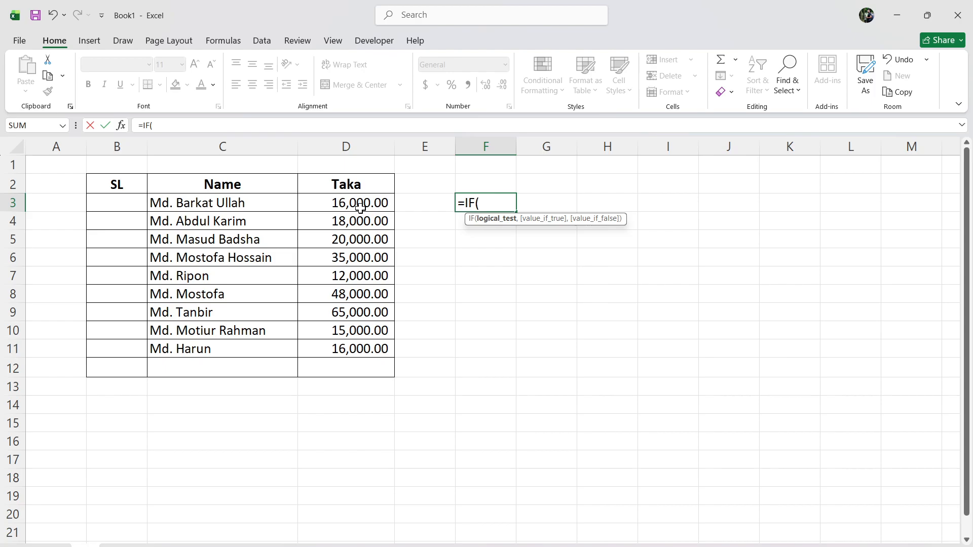
left_click(355, 203)
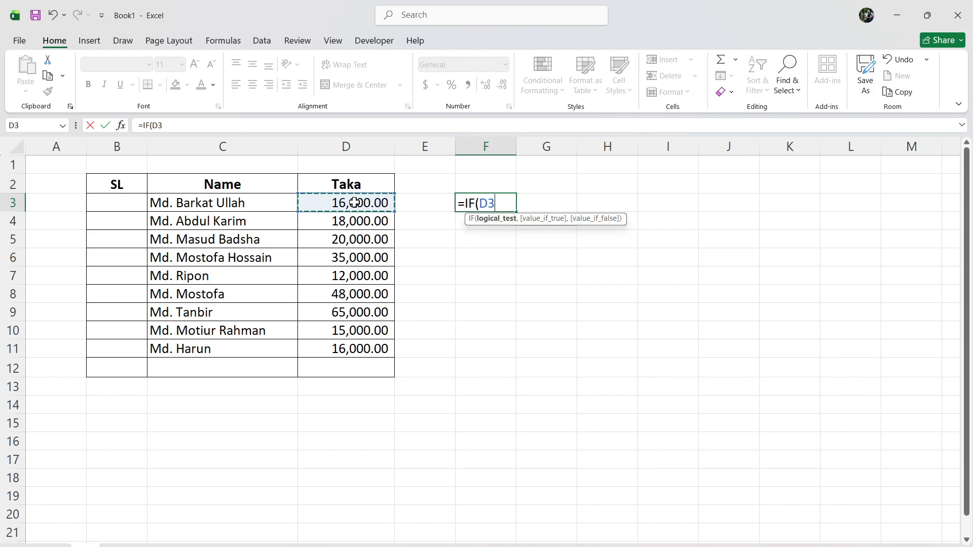
type("=")
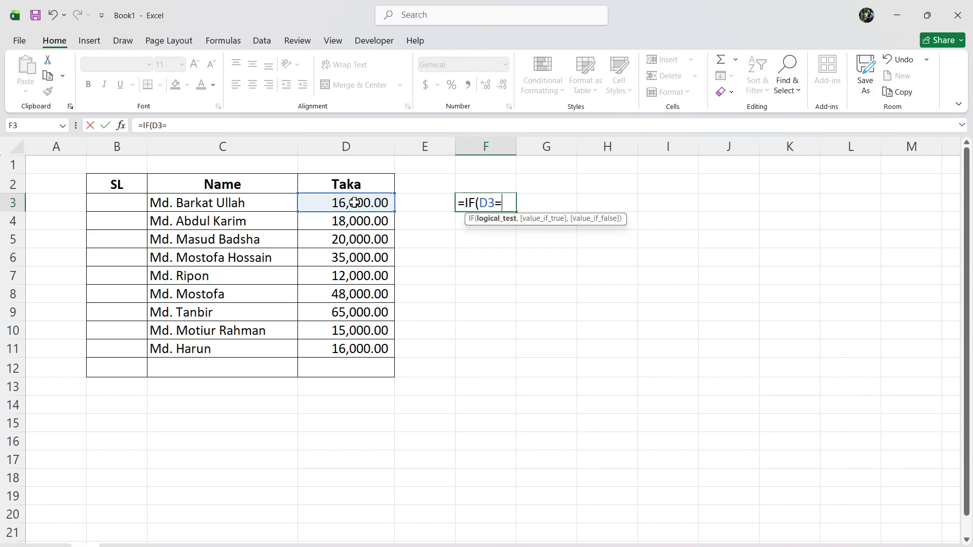
type("\"\",")
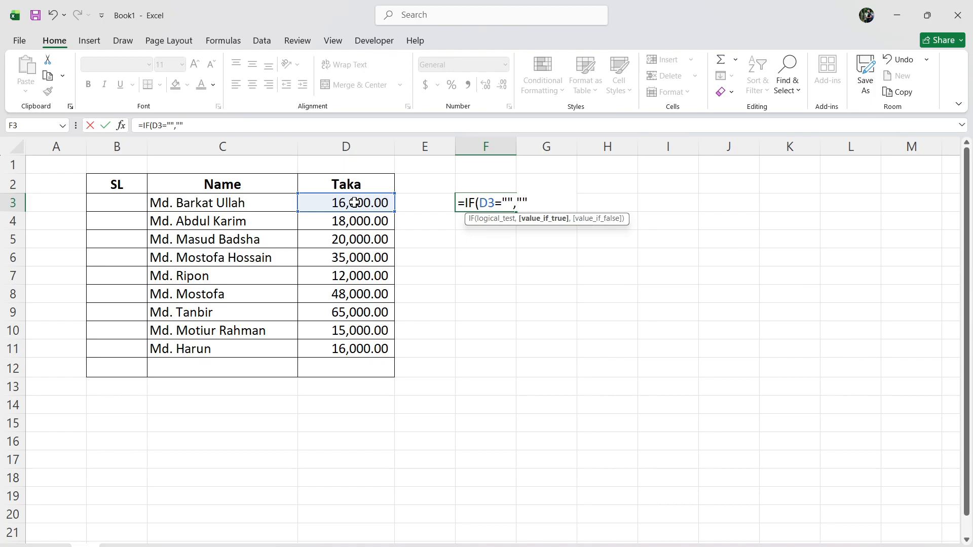
type("\"\",")
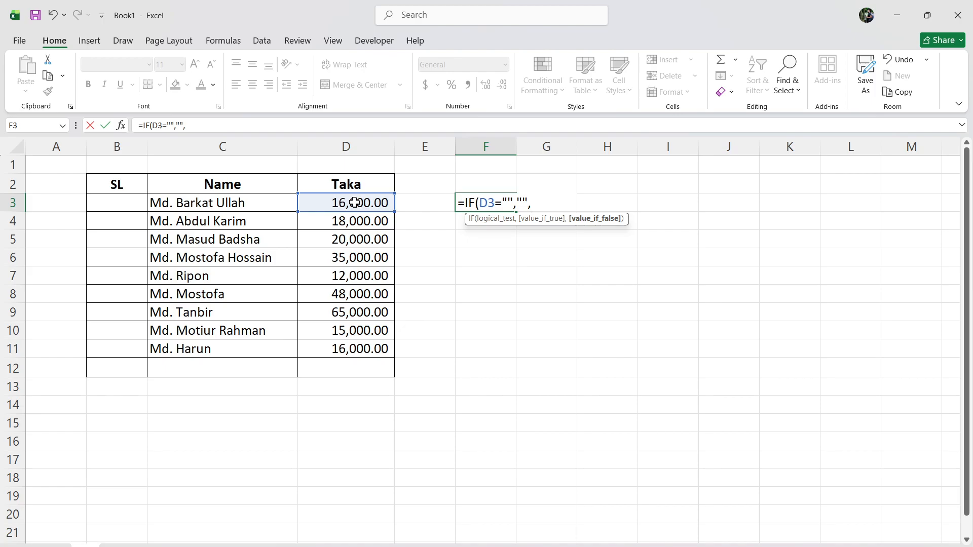
Step: Nest a second IF as the false value, with the condition >=15000 and "Take Money" as its true result
type("if")
key("Tab")
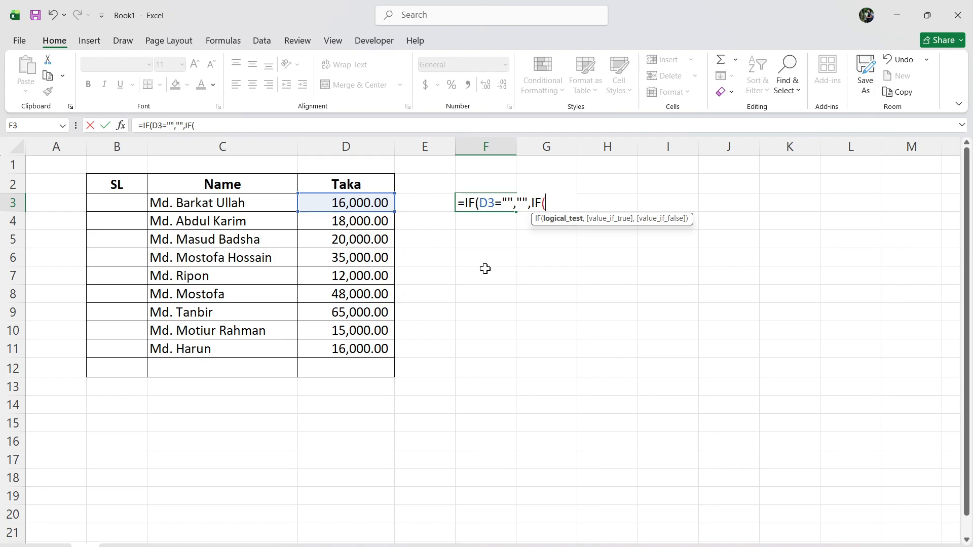
type("=")
key("BackSpace")
type(">=15000")
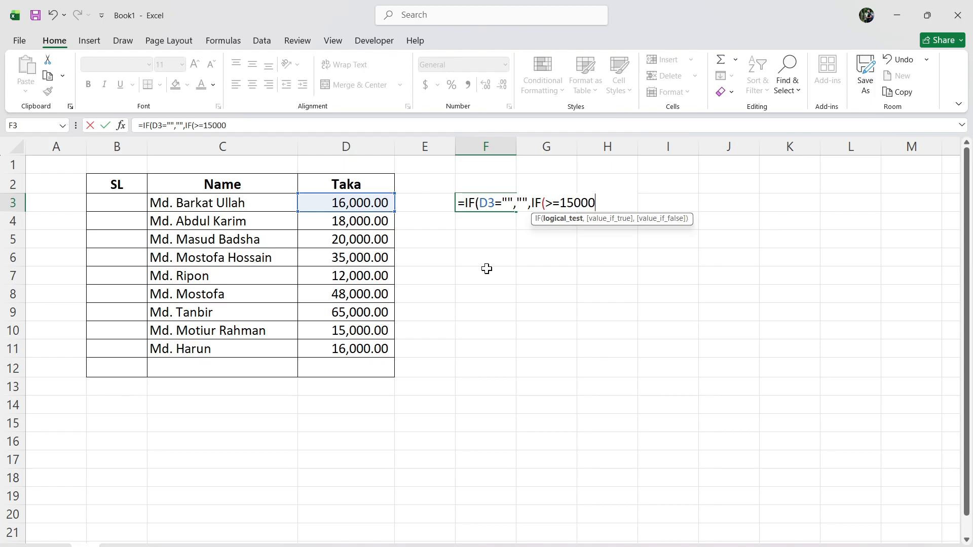
type(",")
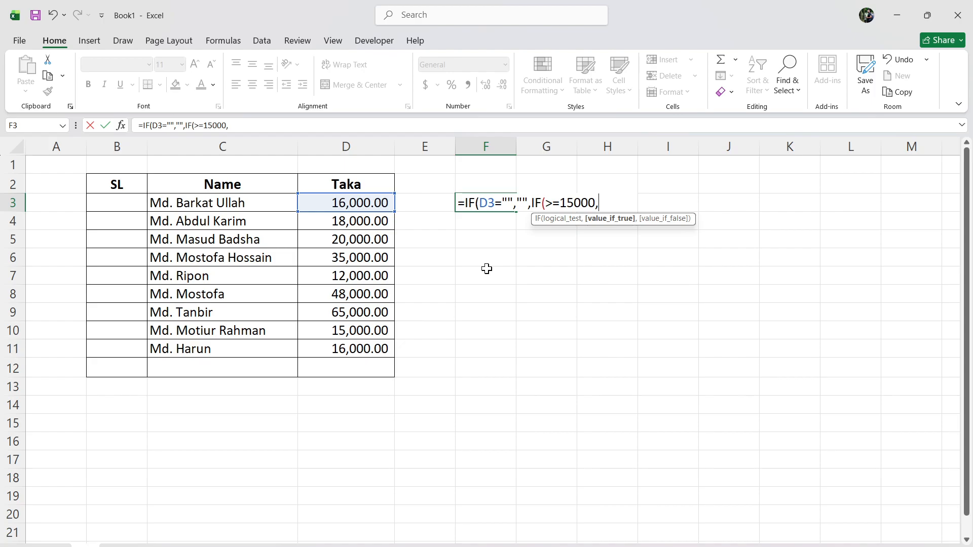
type(" \"Take Money")
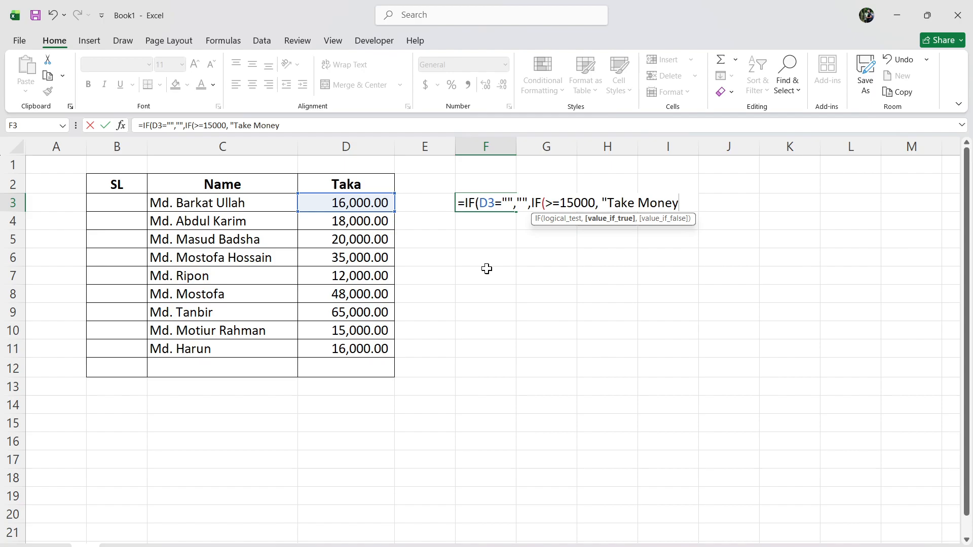
type("\",")
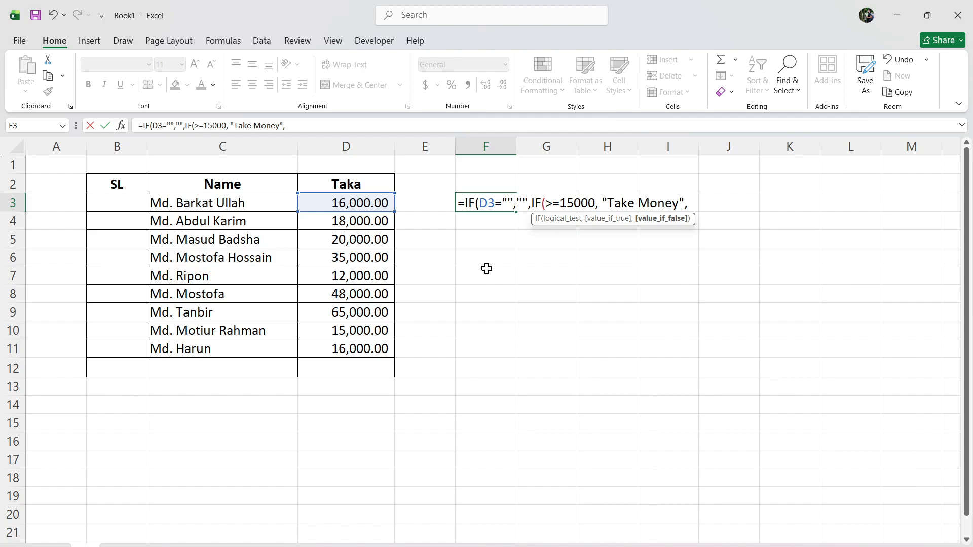
Step: Set "Don't Take Money" as the nested IF's false result, close both parentheses and submit the formula
left_click(343, 202)
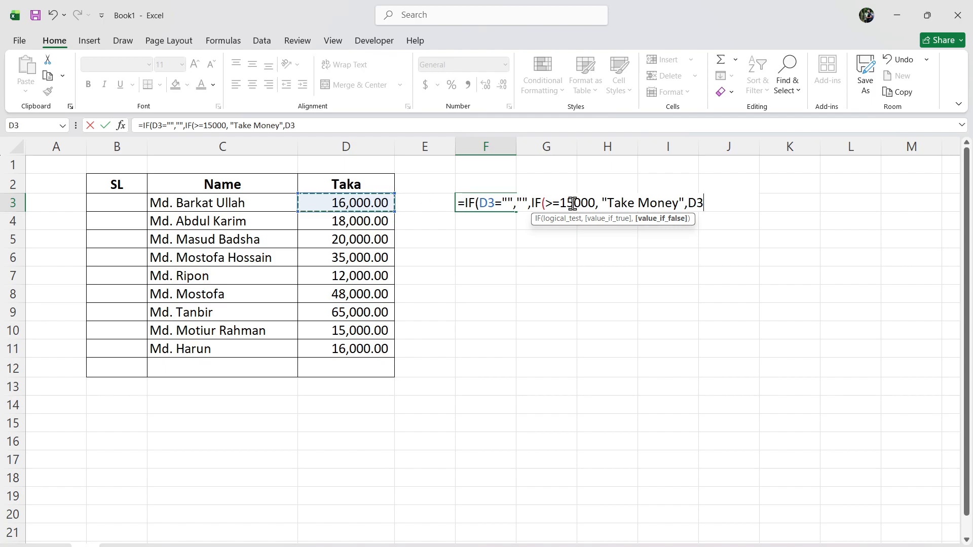
key("BackSpace")
key("BackSpace")
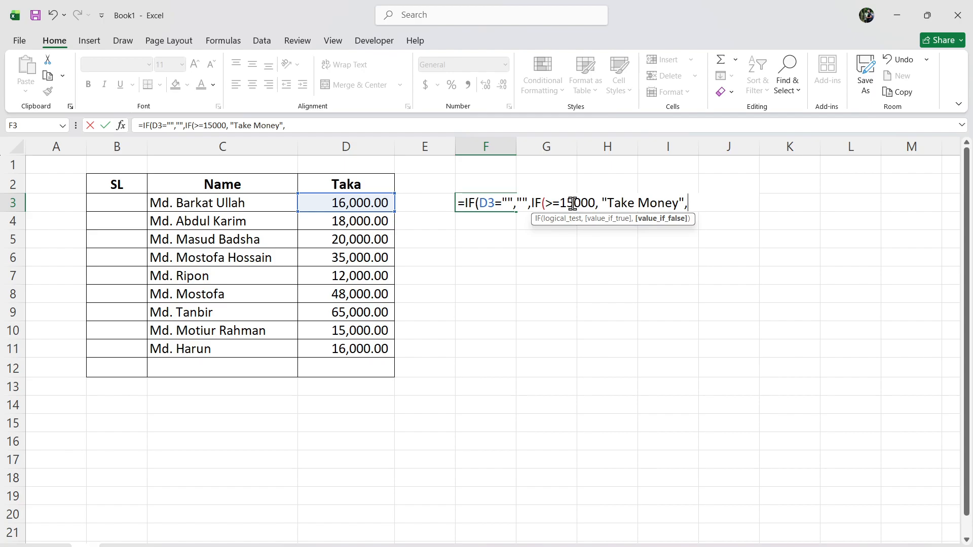
type("\"Don't Take Money")
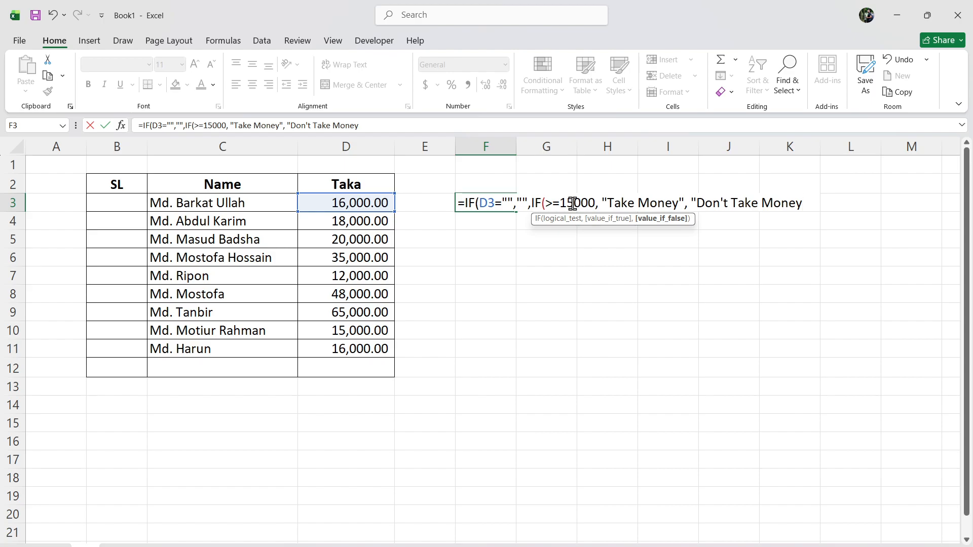
type("\")")
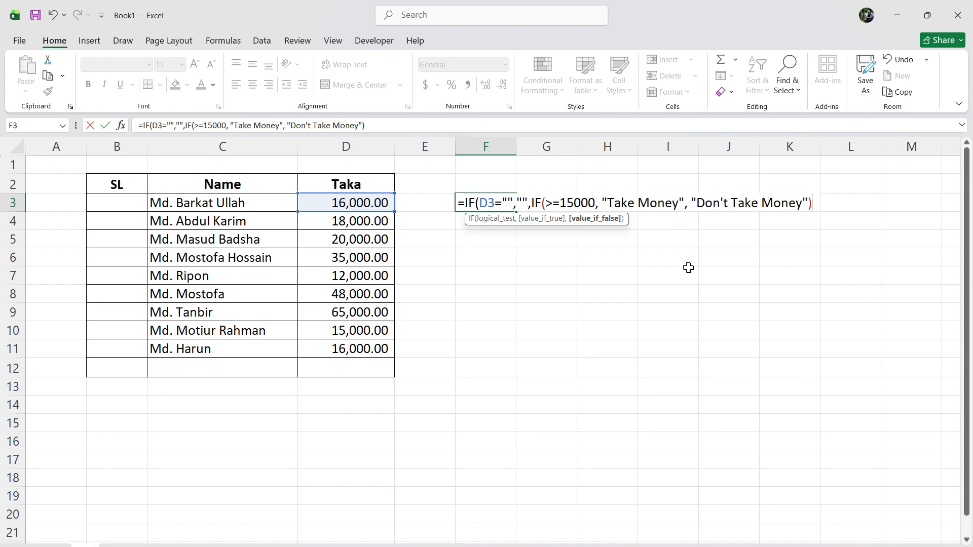
type(")")
key("Return")
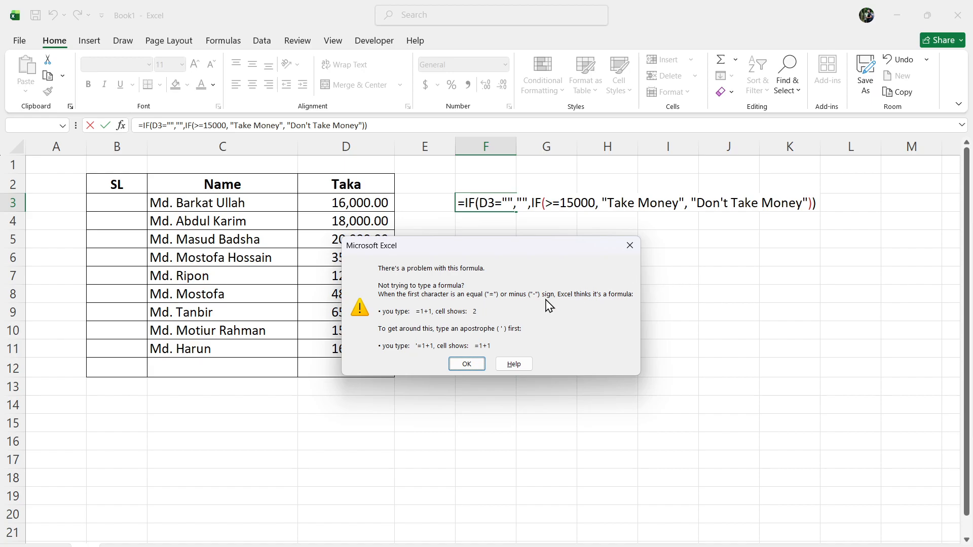
Step: Correct the nested condition in F3 to D3>=15000, enter the formula and widen column F
left_click(634, 250)
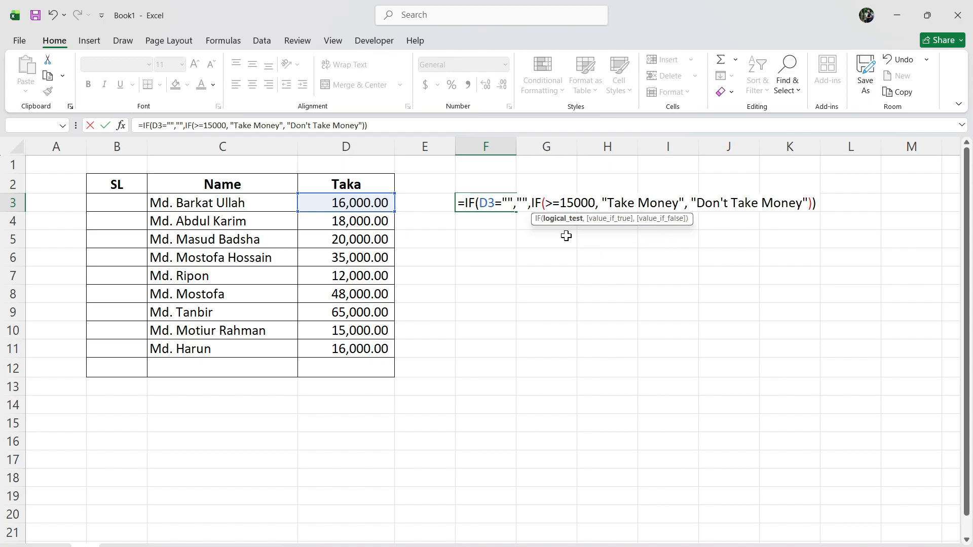
left_click(349, 201)
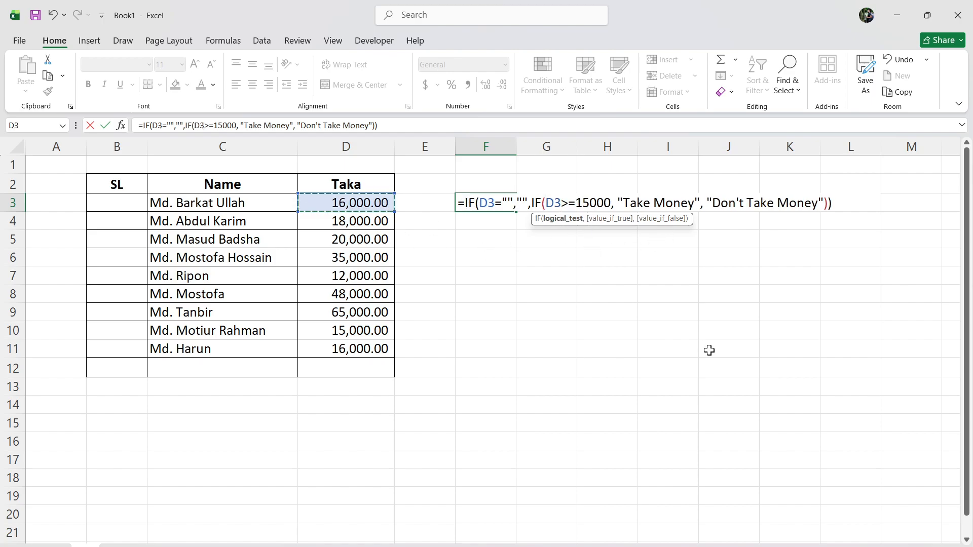
key("Return")
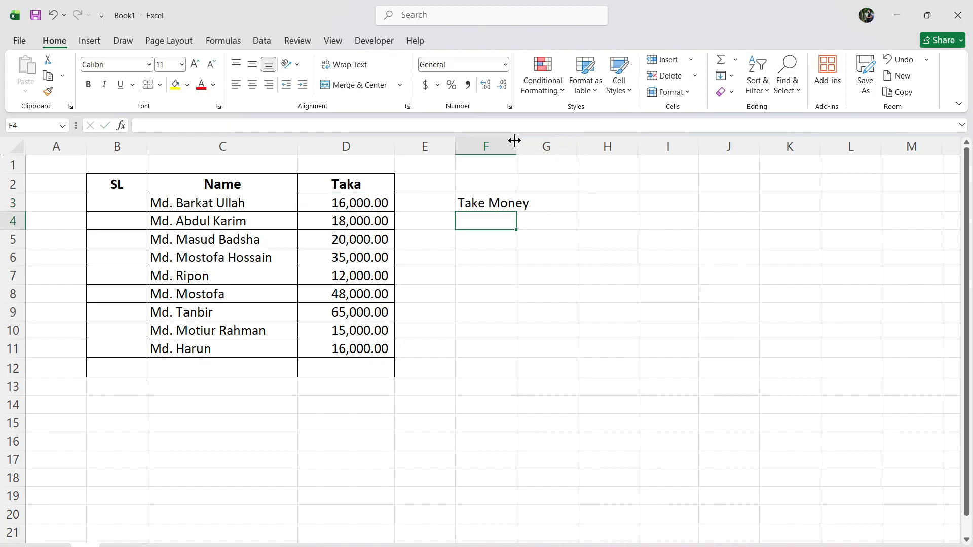
left_click_drag(516, 140, 553, 140)
left_click(495, 199)
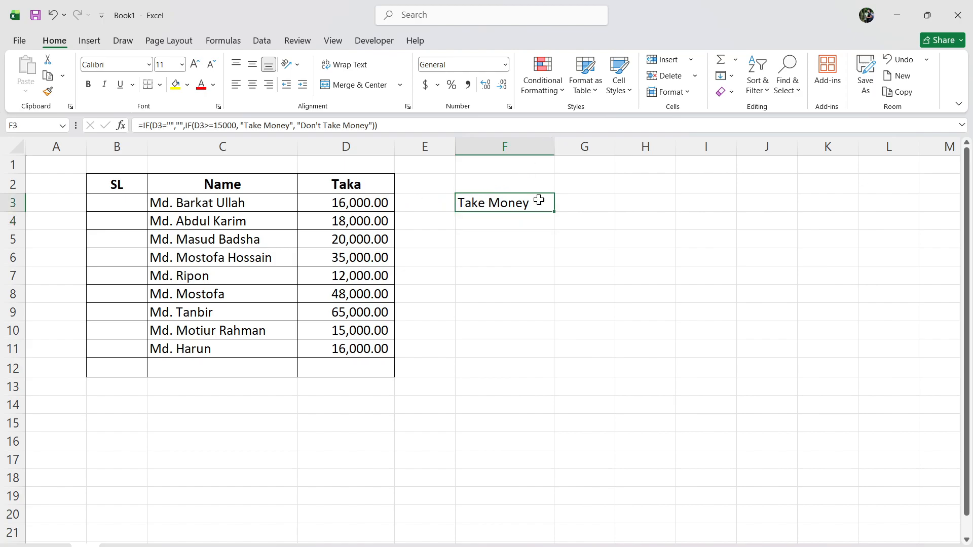
Step: Set the Taka amount in D3 to 14999 to test the formula
left_click(383, 203)
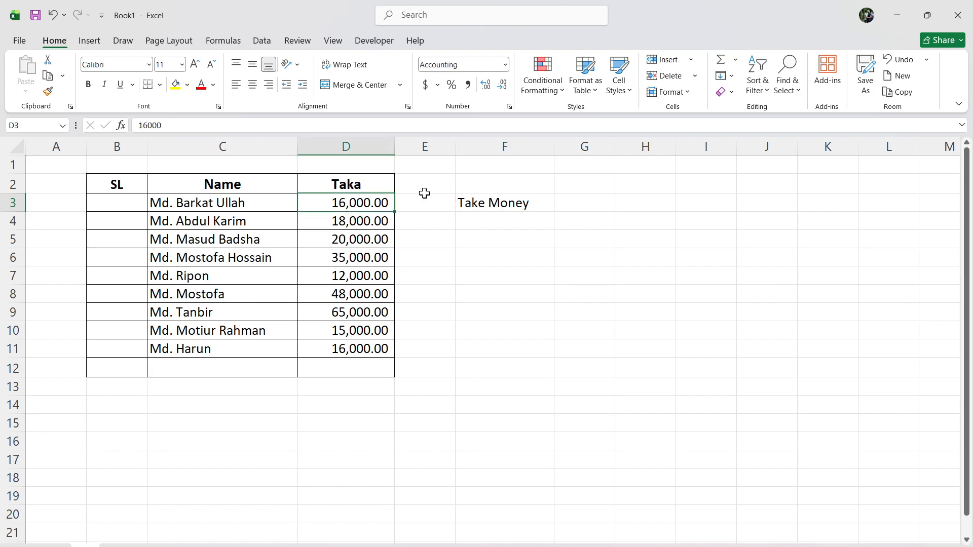
type("14,99")
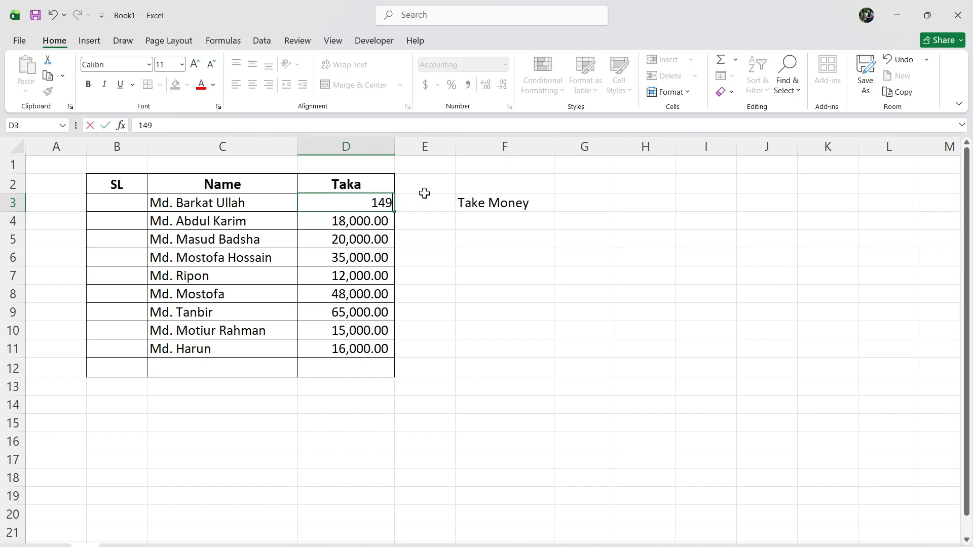
type("99")
key("Return")
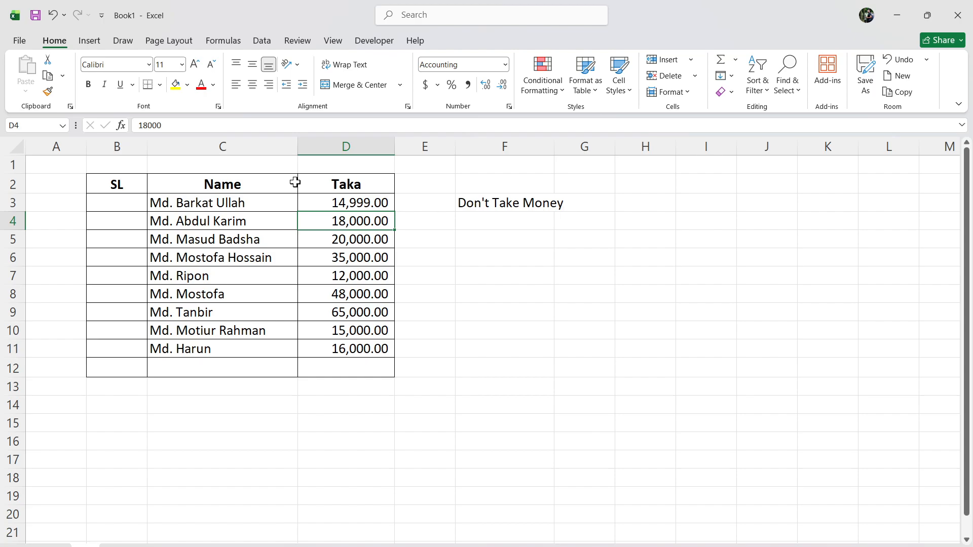
Step: Set the Taka amount in D3 to 15001 to test the formula
left_click(353, 203)
type("5001")
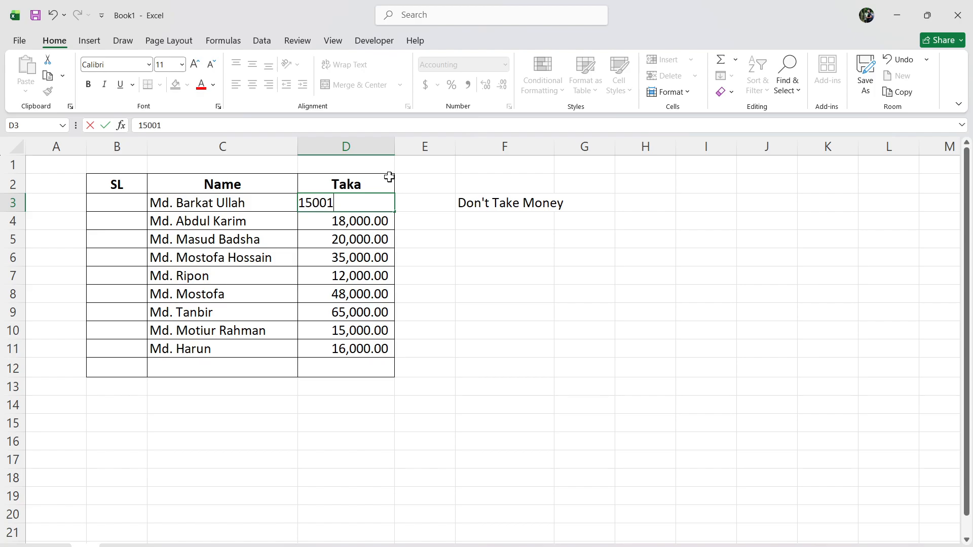
key("Return")
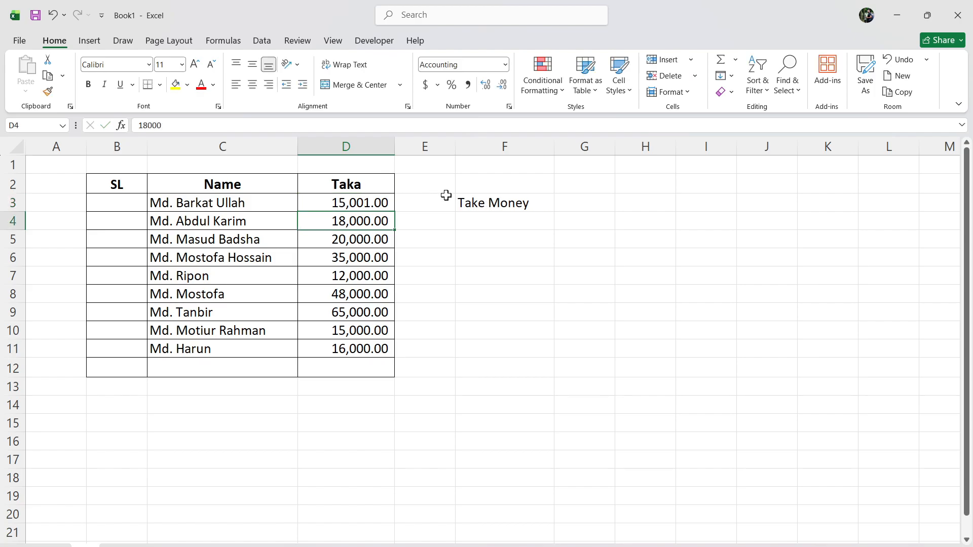
Step: Fill the F3 formula down to F11 and check the copied formulas in F4, F5 and F7
left_click(543, 206)
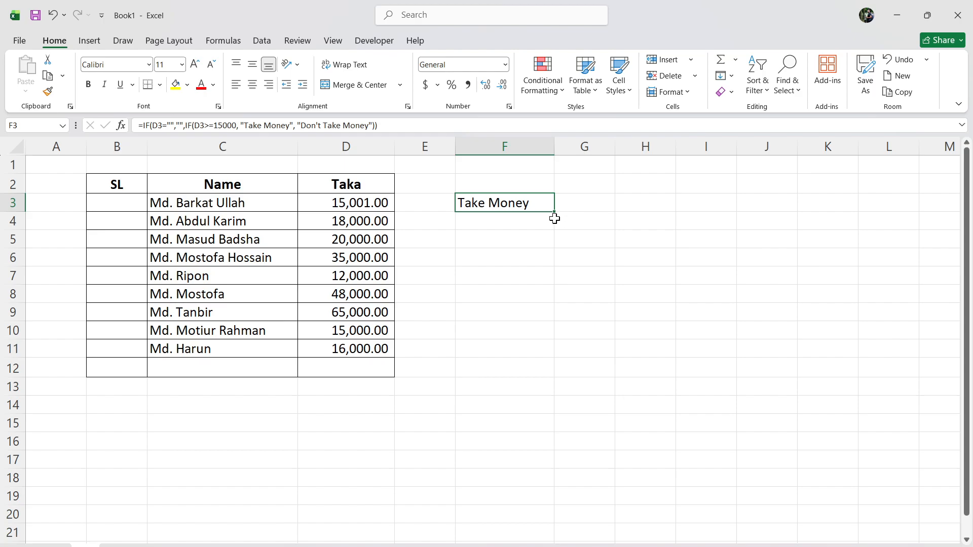
left_click_drag(554, 212, 533, 351)
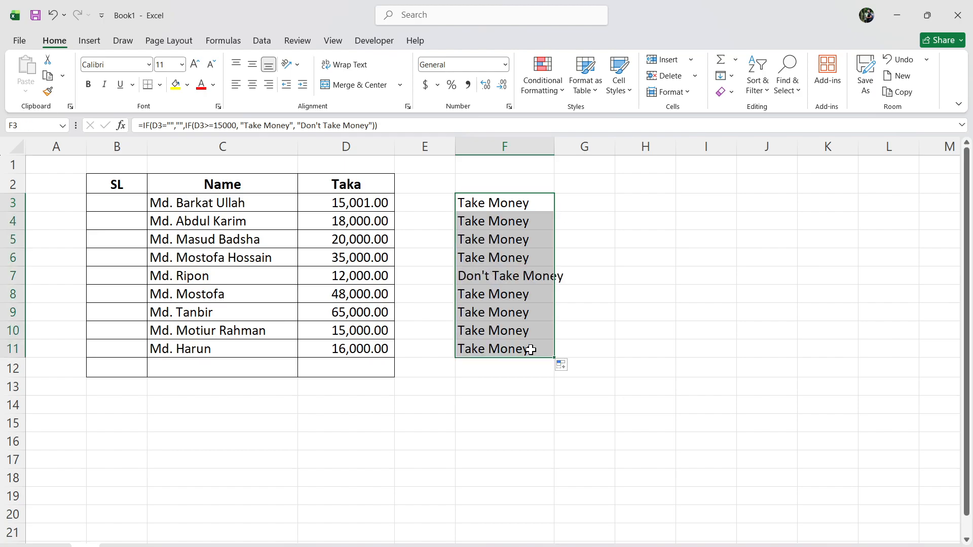
left_click(527, 224)
left_click(509, 240)
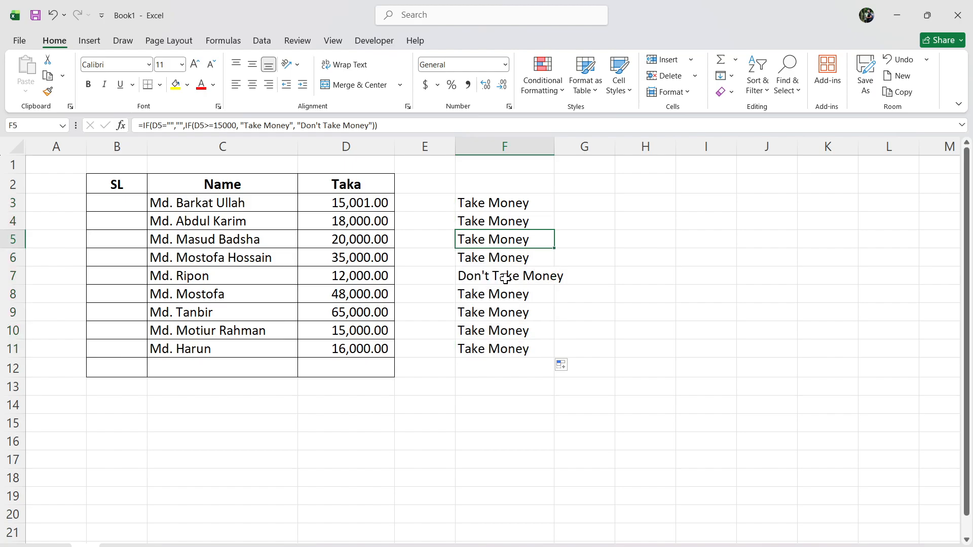
left_click(504, 277)
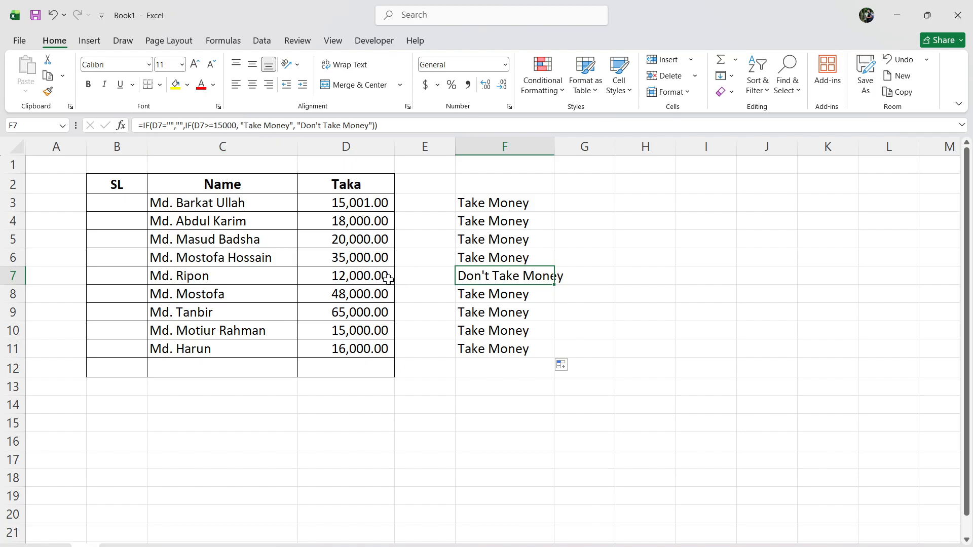
Step: Set the Taka amounts in D3 to 14000 and in D6 to 10000 to test the copied formulas
left_click(349, 207)
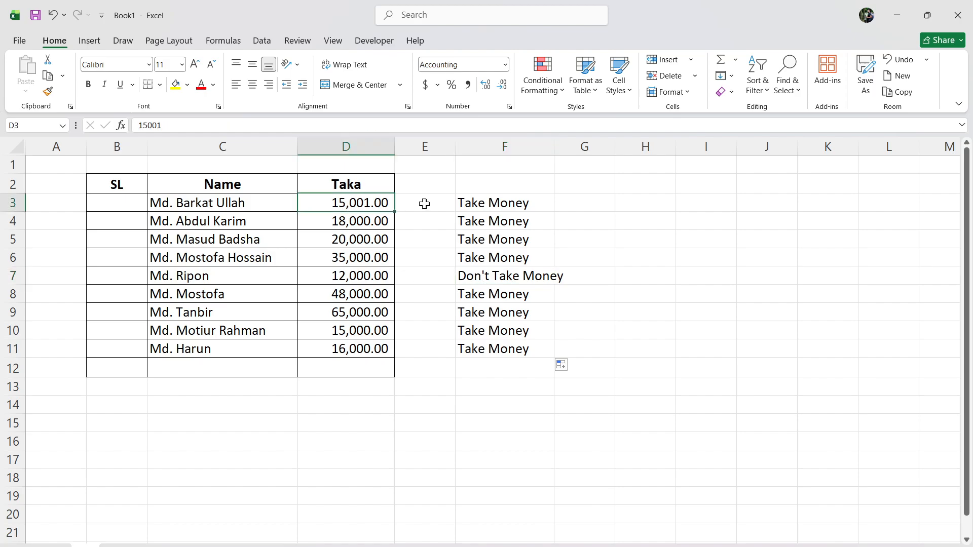
type("14,000")
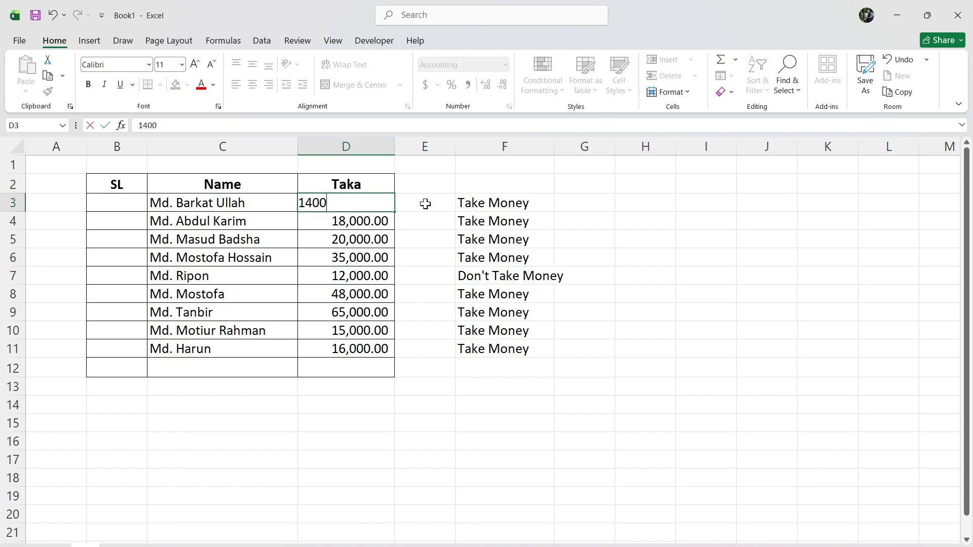
key("Return")
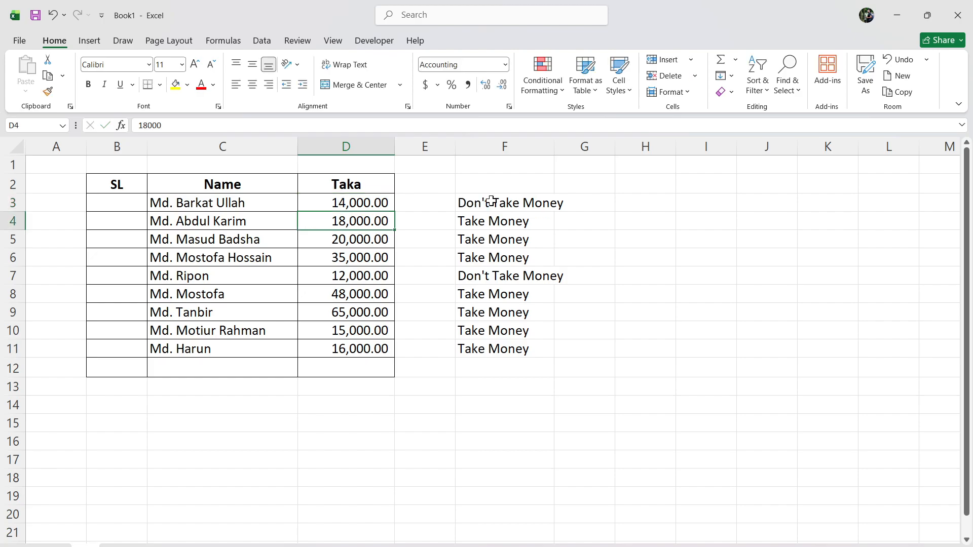
left_click(340, 258)
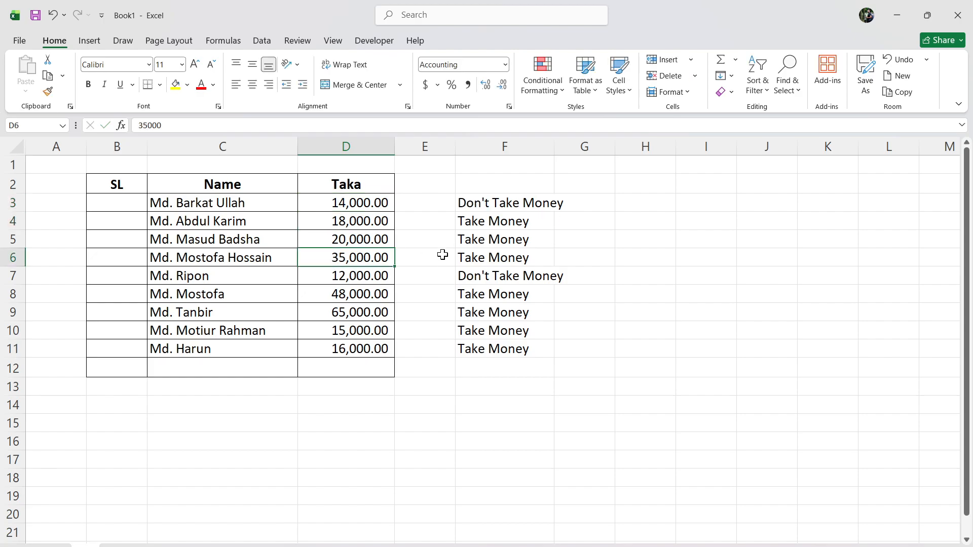
type("10000")
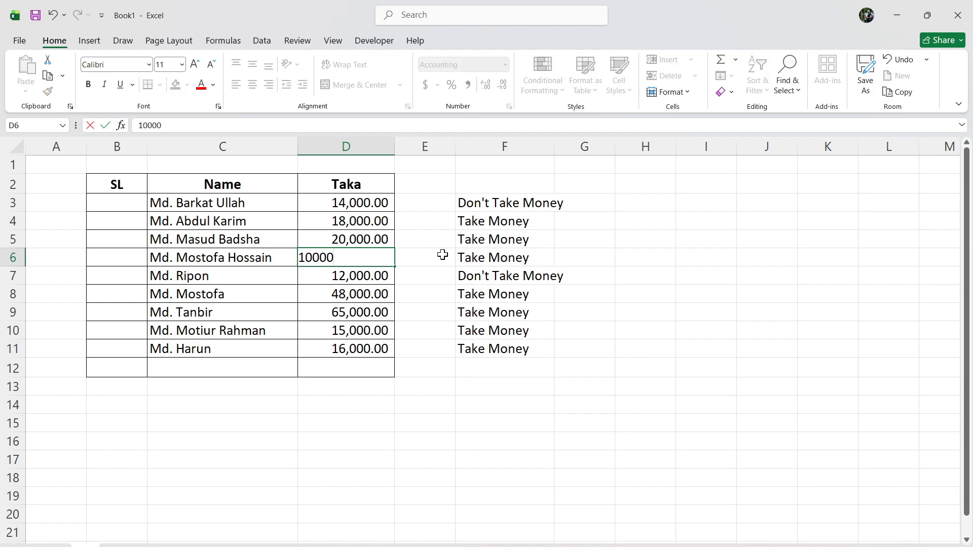
key("Return")
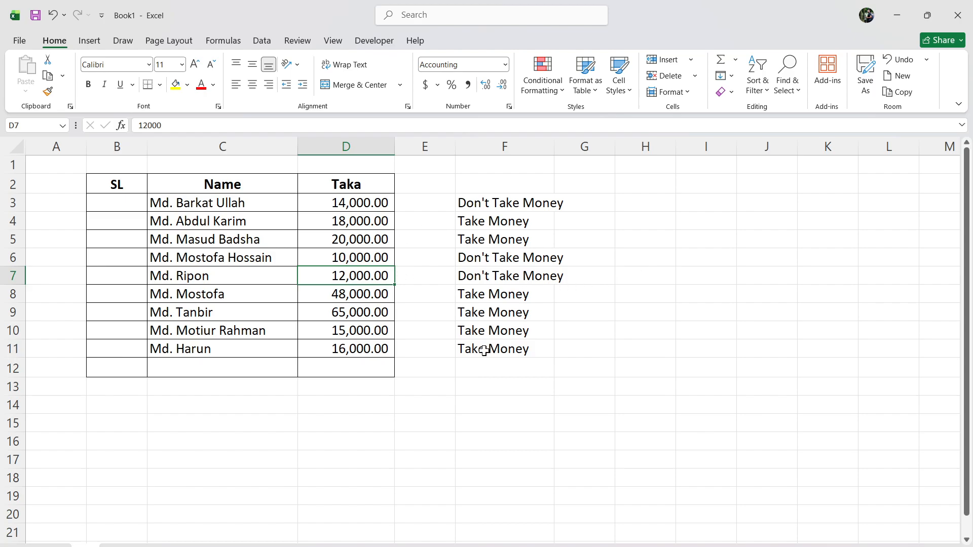
Step: Clear the IF formulas from F3:F11
left_click_drag(482, 204, 479, 350)
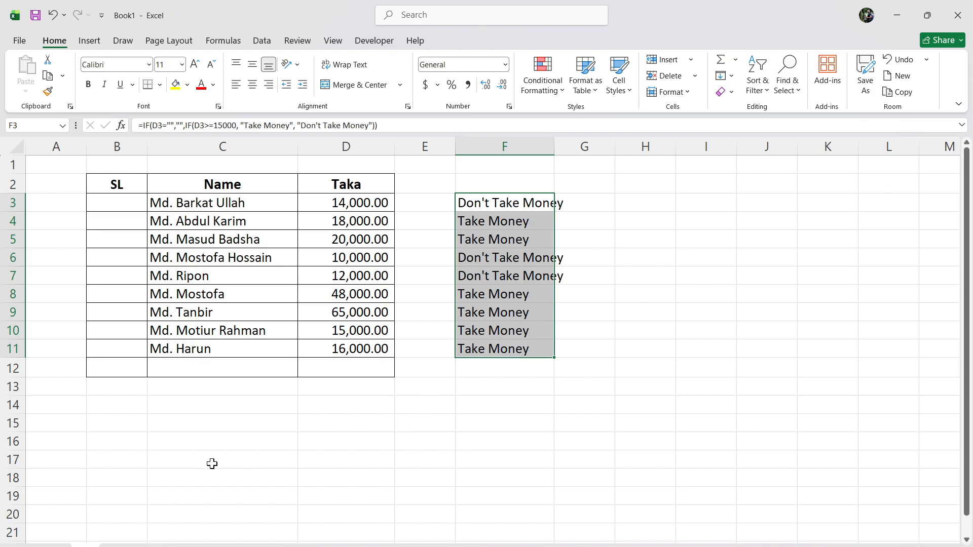
left_click(277, 460)
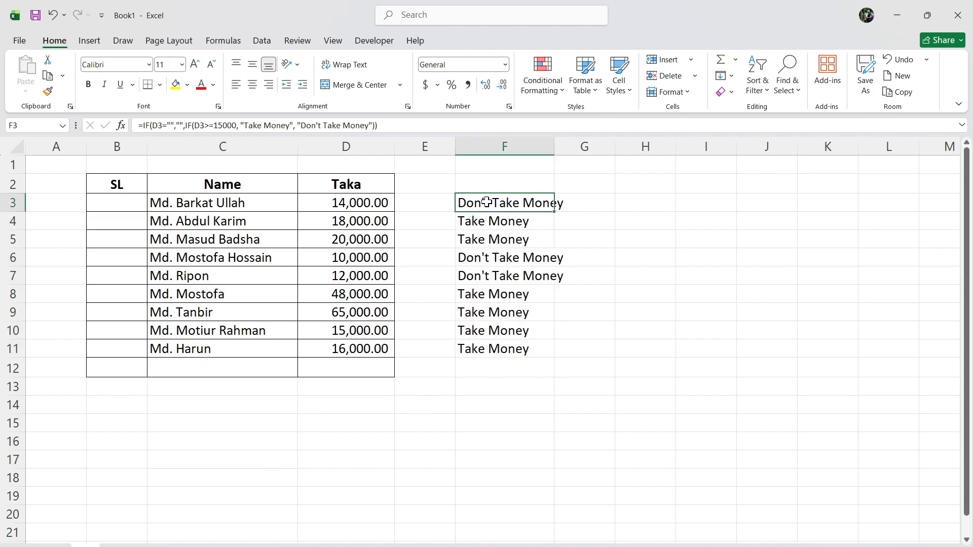
left_click_drag(487, 199, 481, 347)
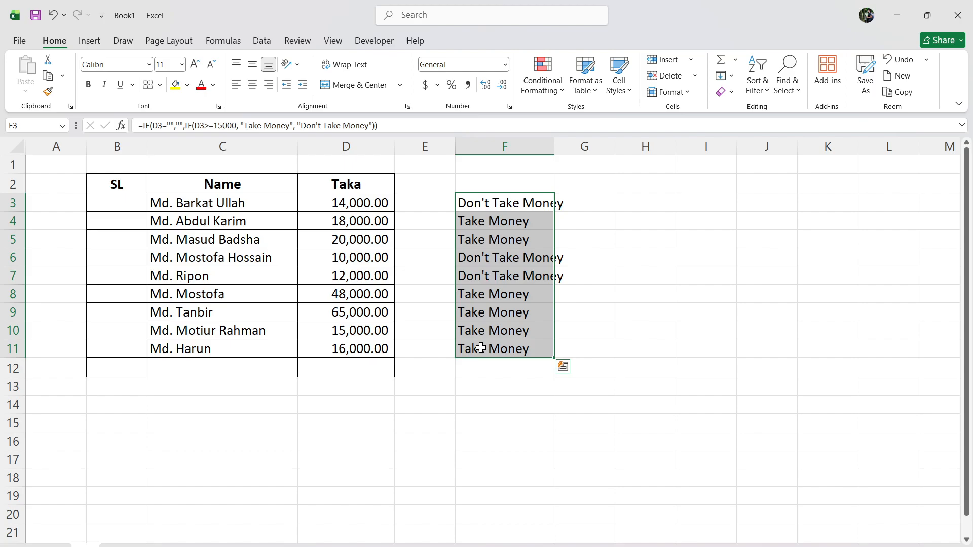
key("Delete")
left_click(162, 461)
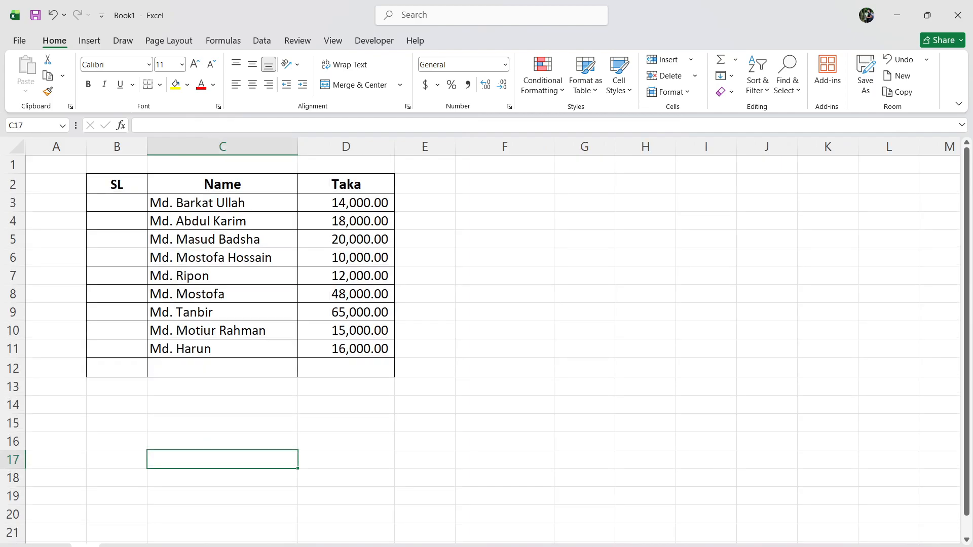
Step: Switch to File Explorer, open the তৃতীয় শ্রেণী নাম্বার পত্র workbook from the নম্বর পত্র folder and show its student marks sheet without the security notice
key("alt+Tab")
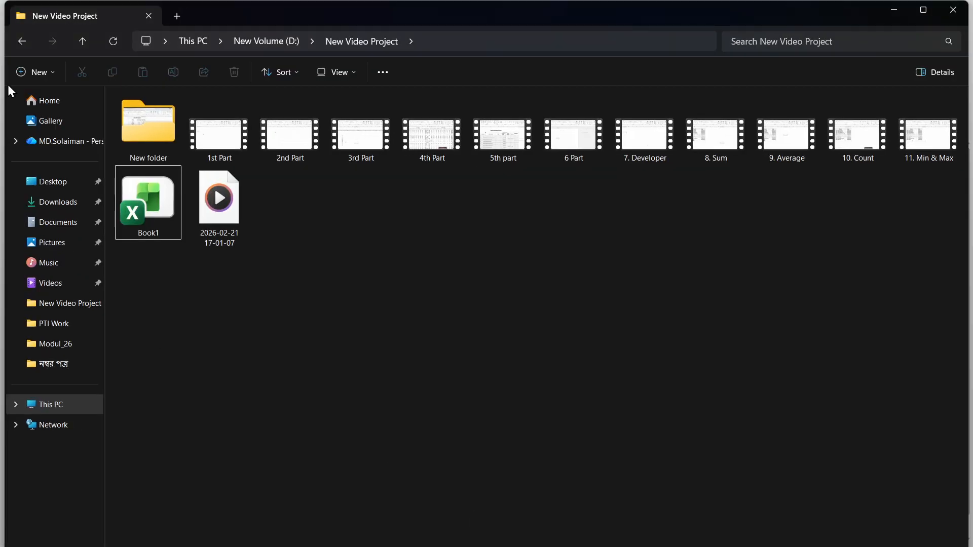
left_click(68, 366)
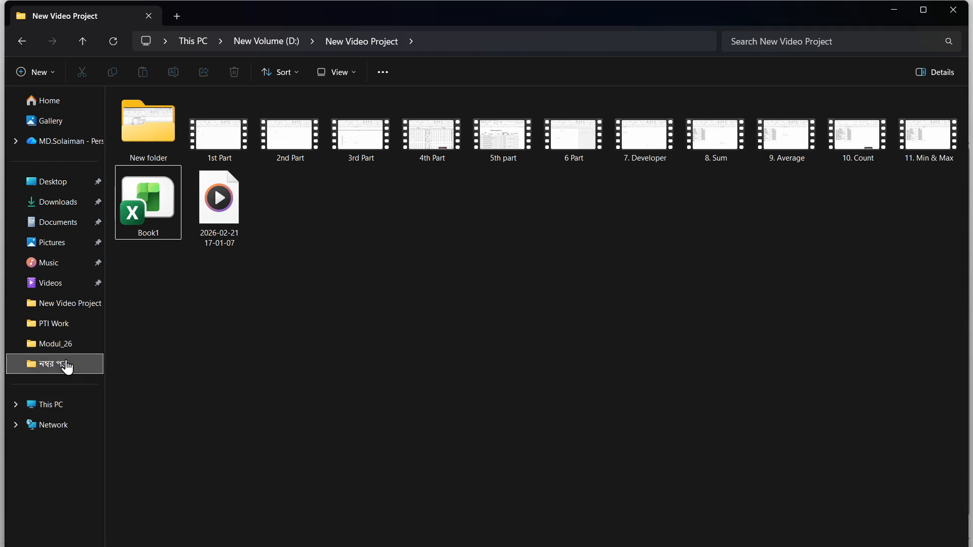
left_click(163, 207)
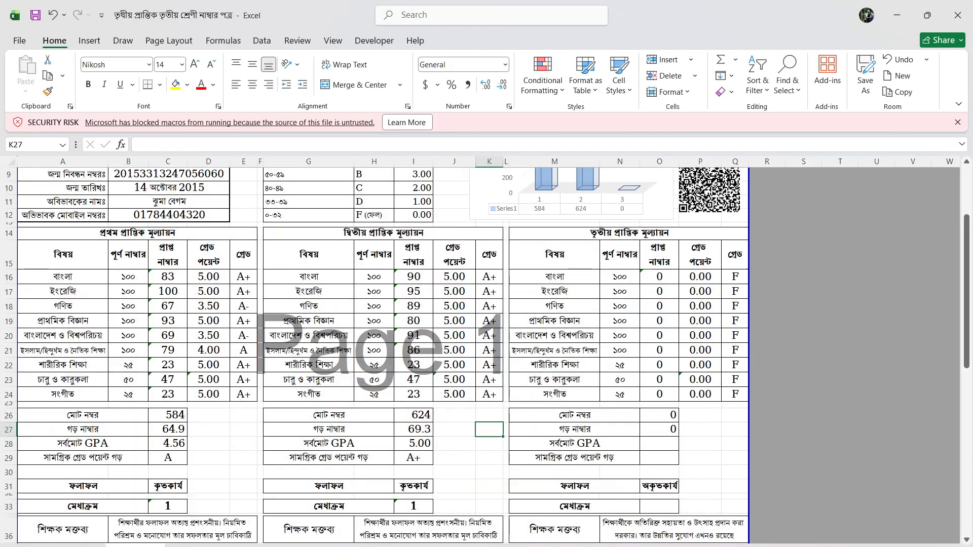
left_click(86, 546)
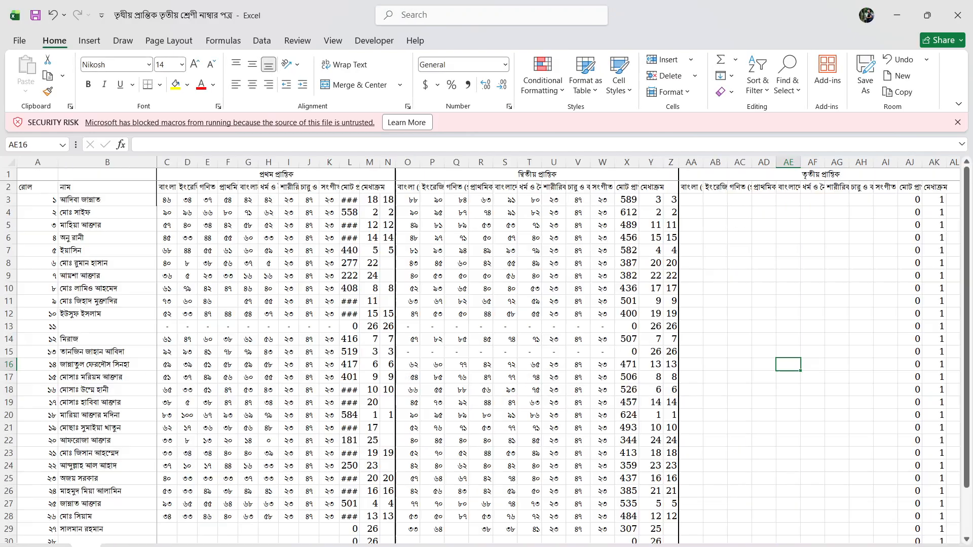
left_click(957, 123)
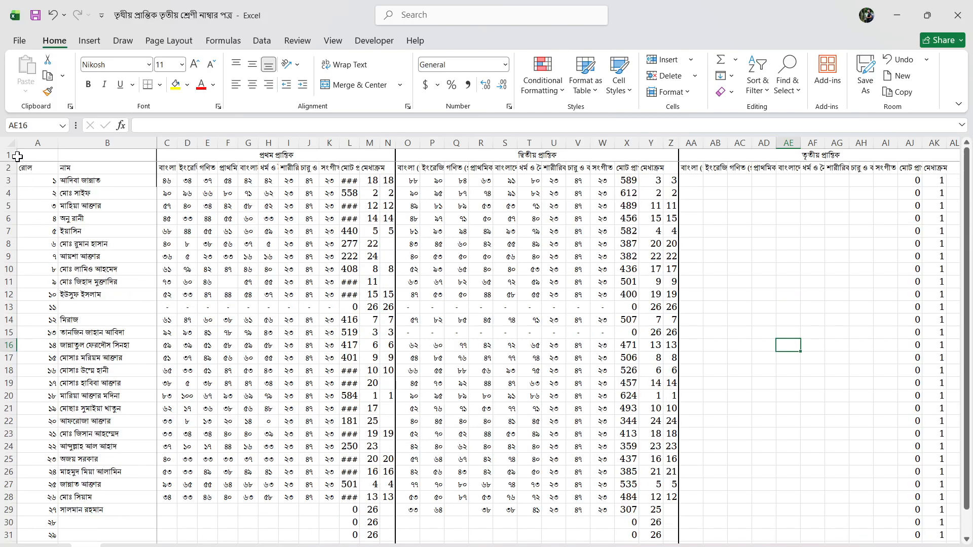
Step: Copy the entire student marks sheet and paste it into the empty sheet of Book1
left_click(10, 143)
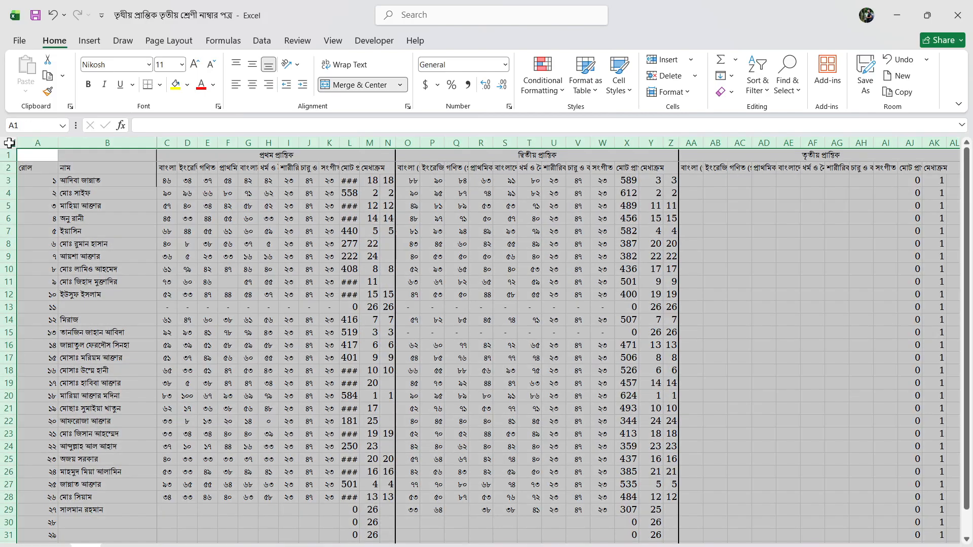
key("ctrl+c")
mouse_move(669, 546)
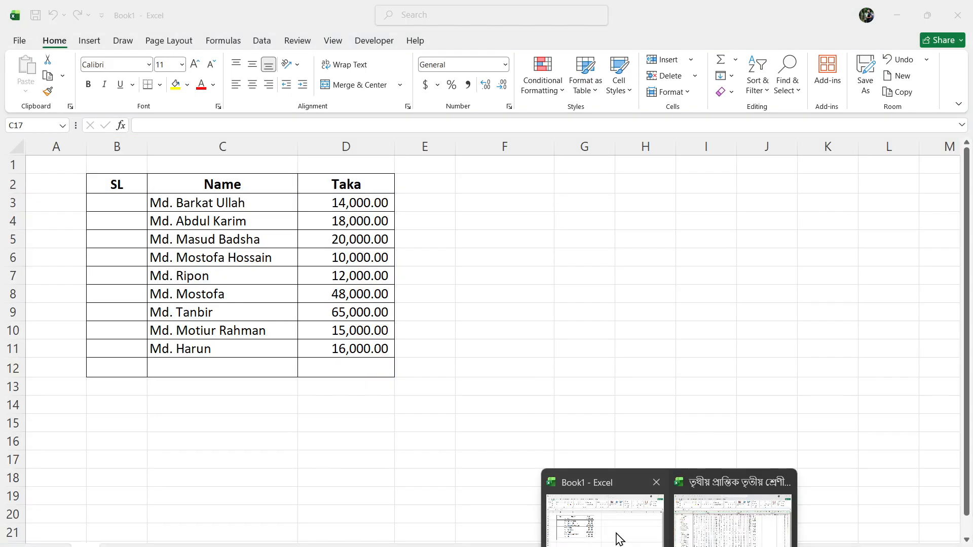
left_click(619, 539)
left_click(123, 546)
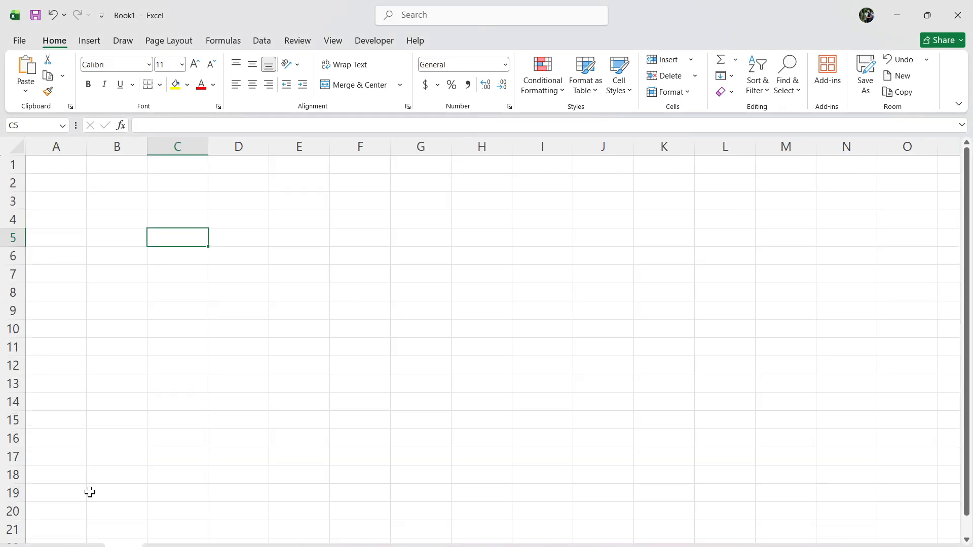
left_click(14, 147)
key("ctrl+v")
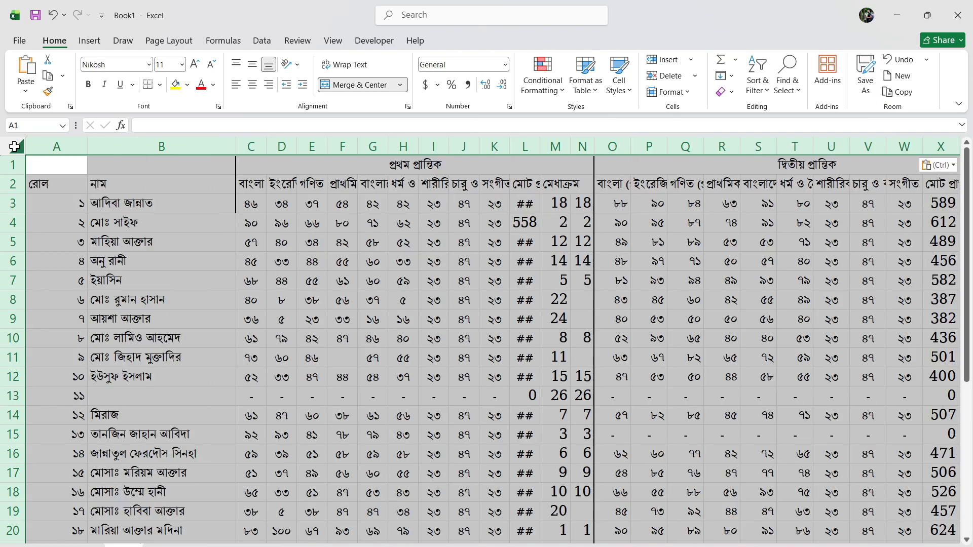
left_click(282, 280)
Step: Hide the name column B and columns O through AQ in the pasted marks sheet
left_click(173, 139)
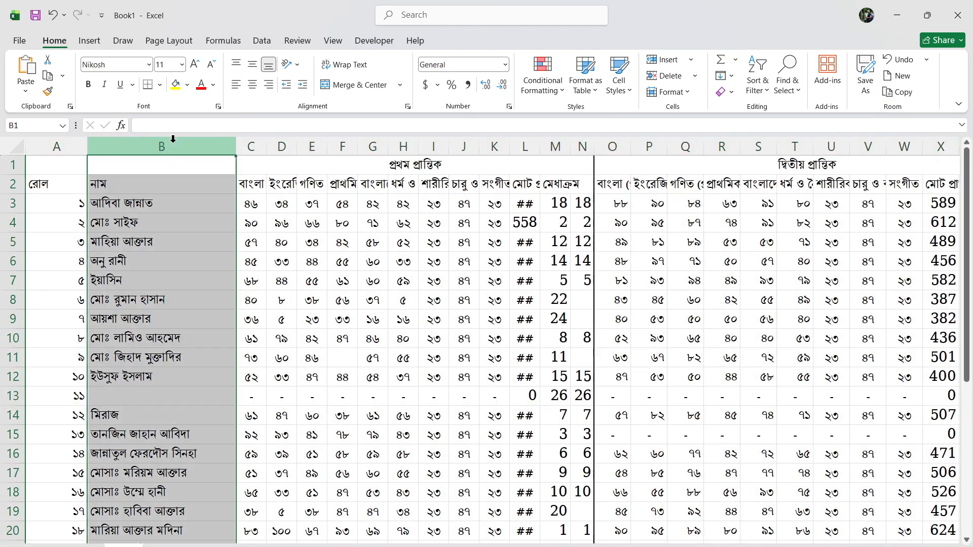
right_click(174, 142)
left_click(205, 364)
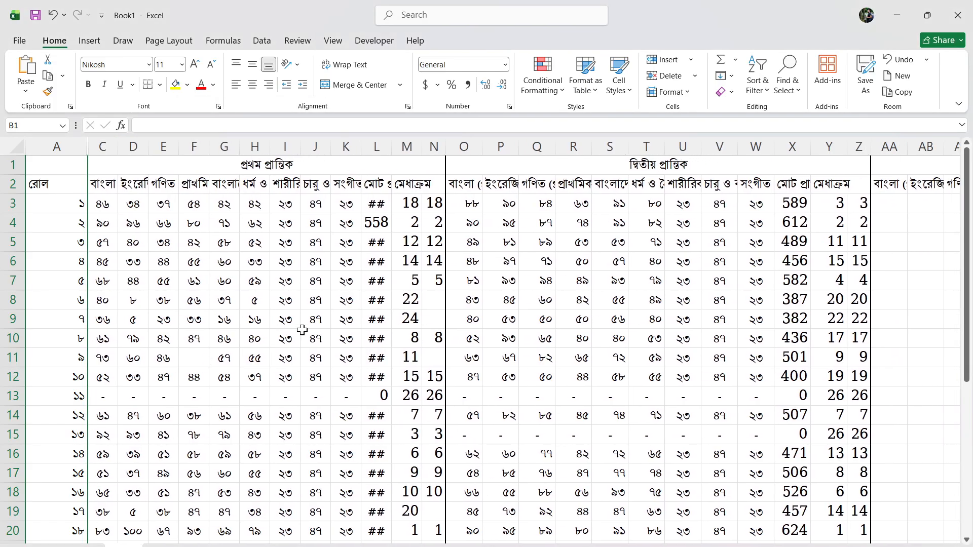
mouse_move(771, 546)
left_mouse_down()
mouse_move(801, 546)
mouse_move(765, 546)
left_mouse_up()
left_click_drag(474, 137, 799, 150)
right_click(798, 150)
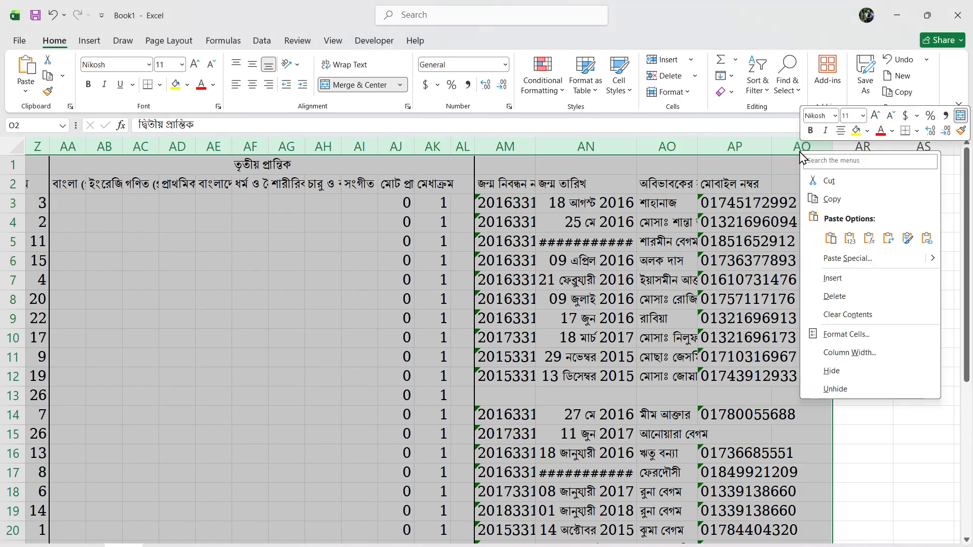
left_click(820, 369)
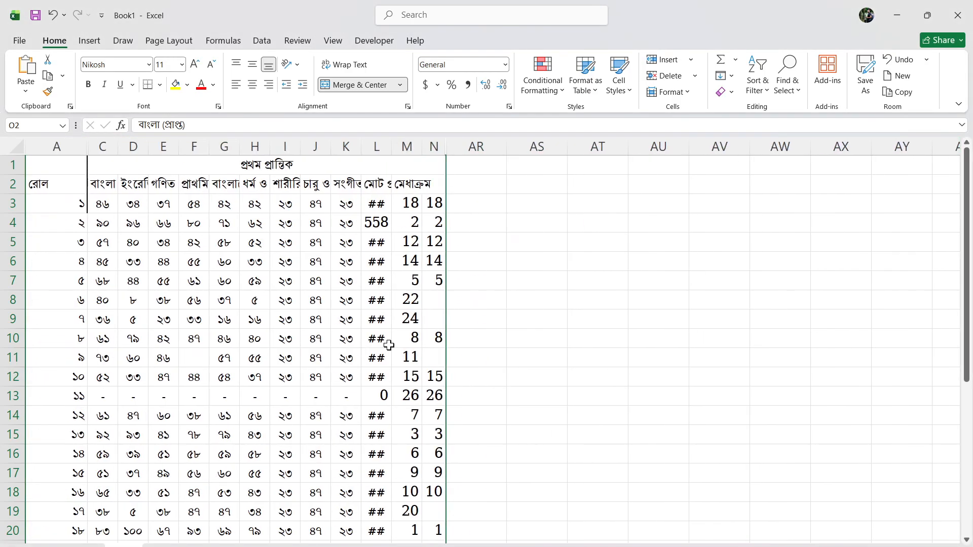
left_click(533, 299)
Step: Start an IF formula in AS3 that tests whether C3 is blank and returns an empty text, =IF(C3="",""
left_click(537, 188)
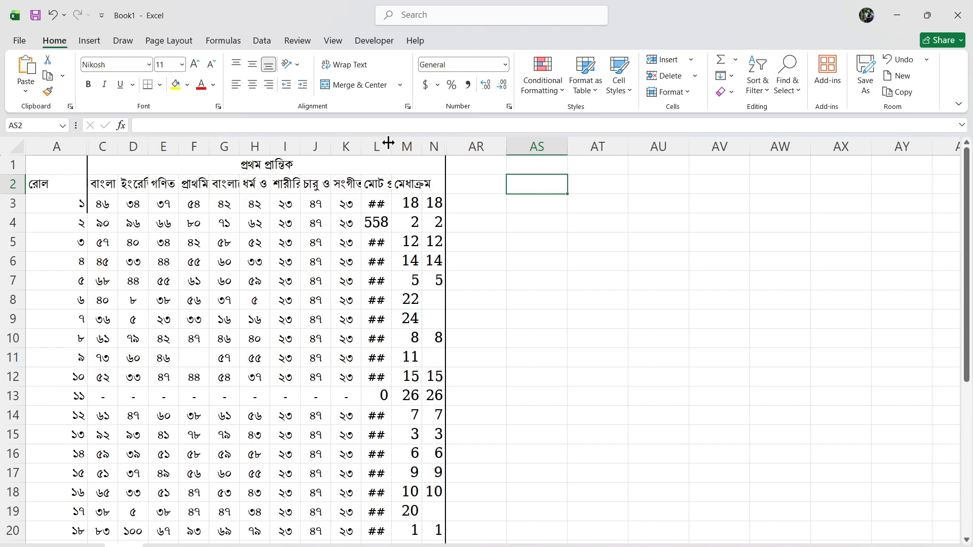
left_click(109, 204)
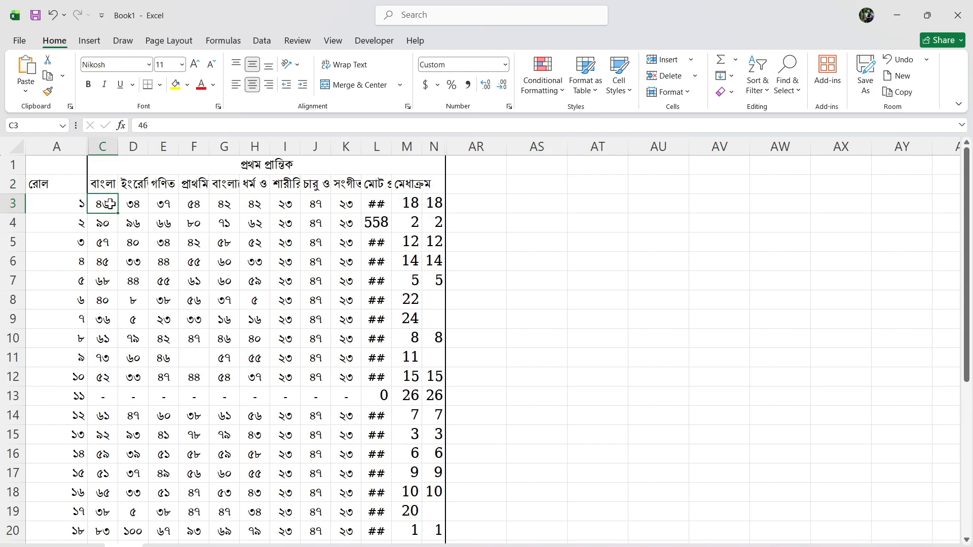
left_click(528, 189)
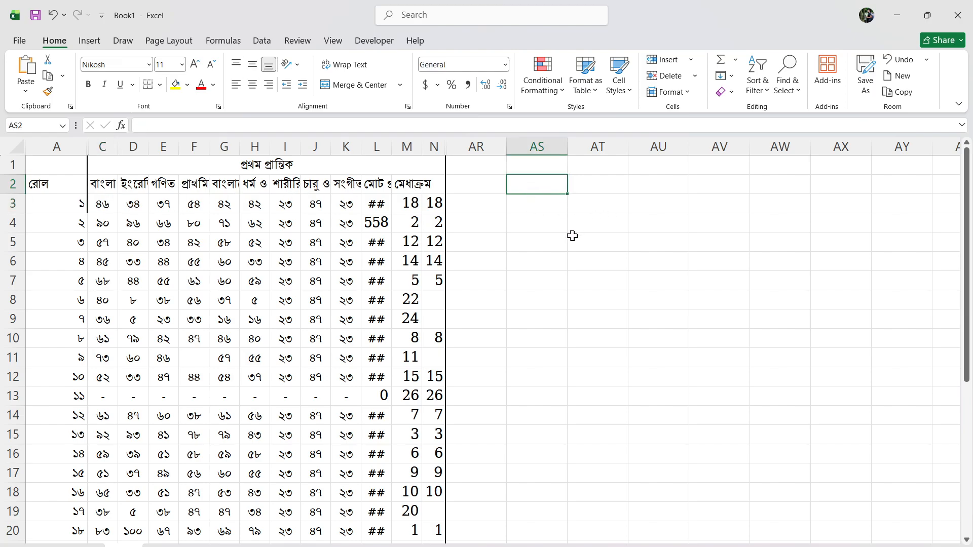
left_click(529, 204)
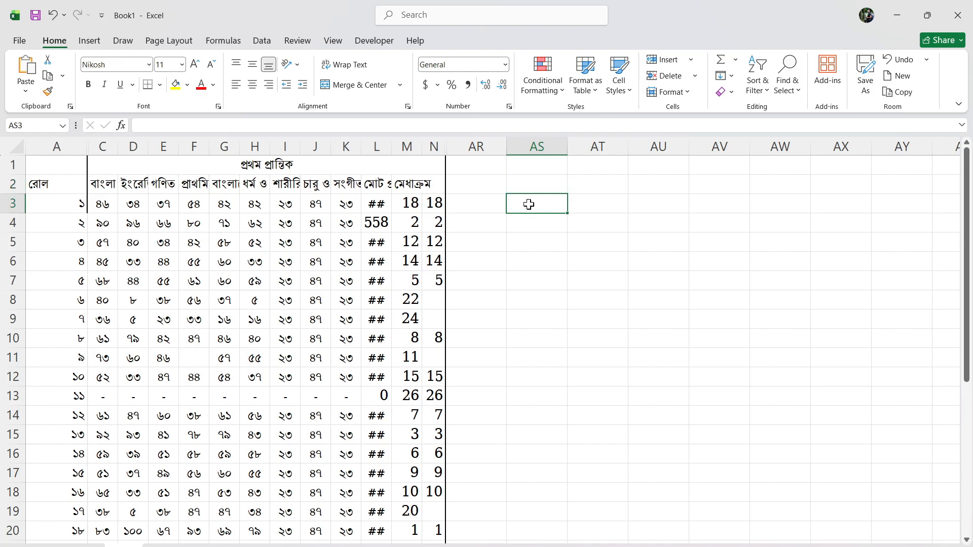
type("=")
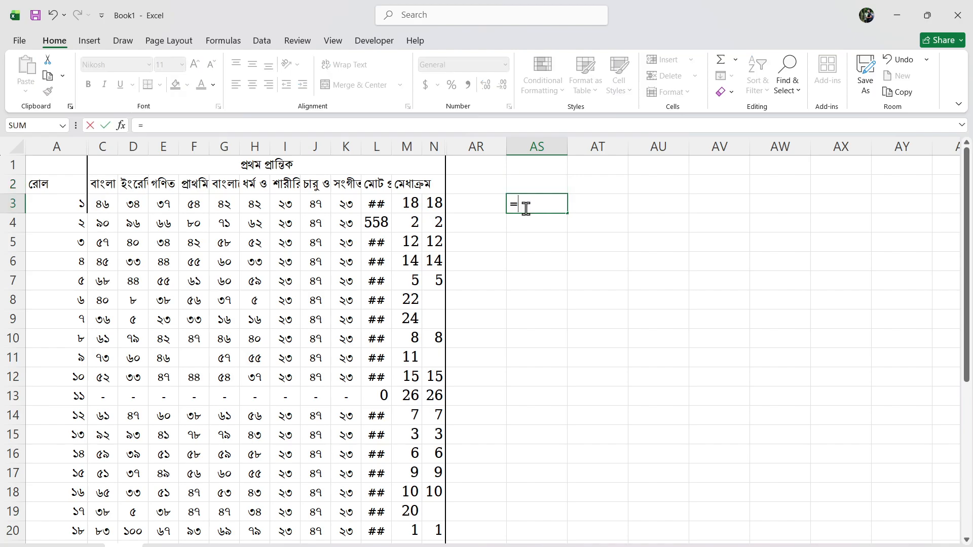
type("if")
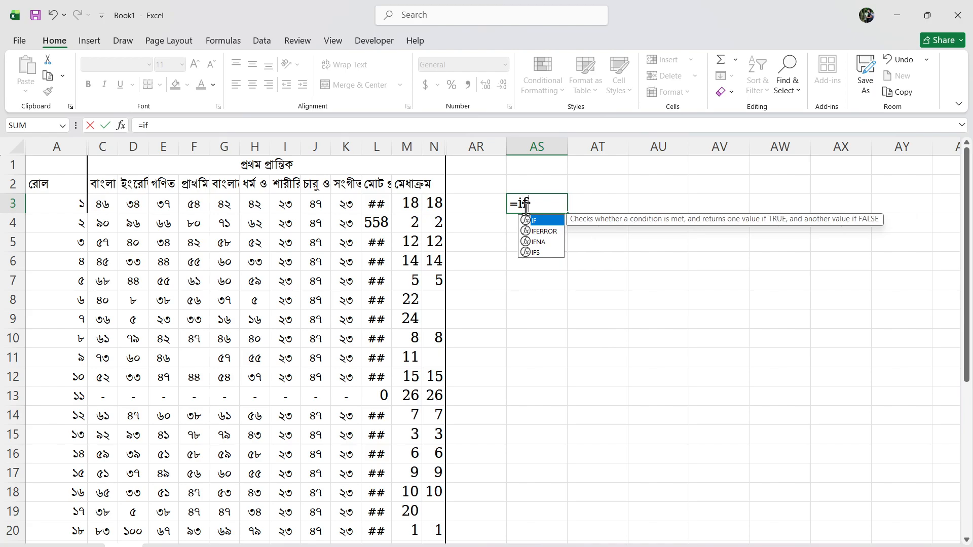
key("Tab")
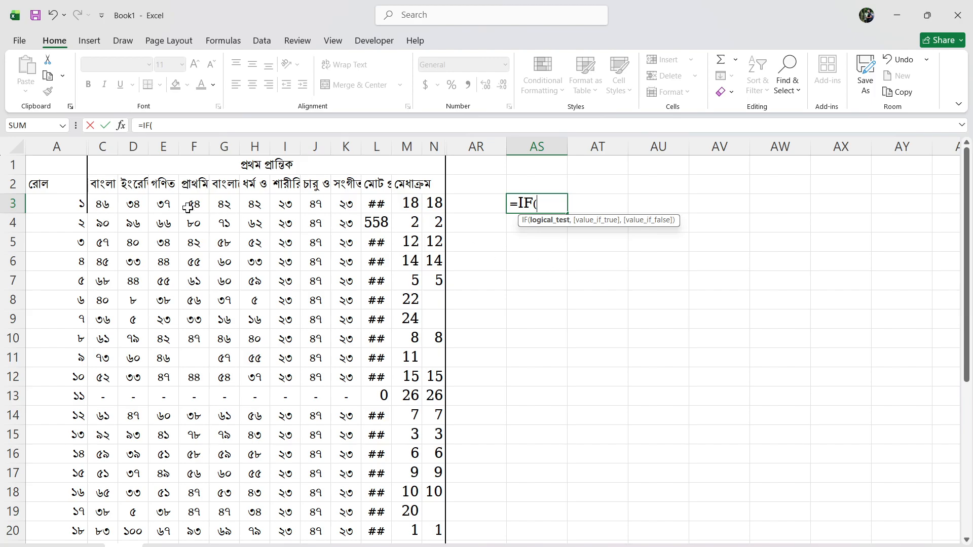
left_click(104, 204)
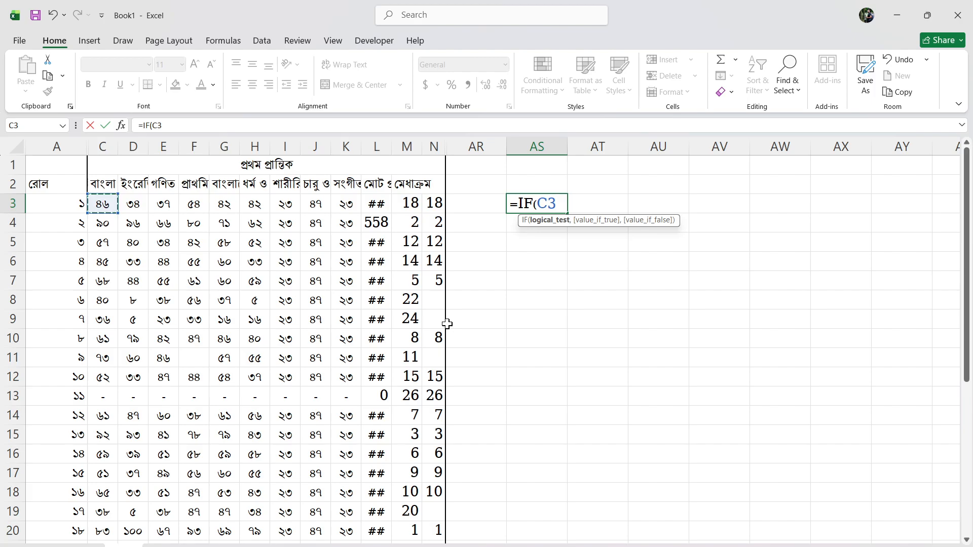
type("=\"\",\"\"")
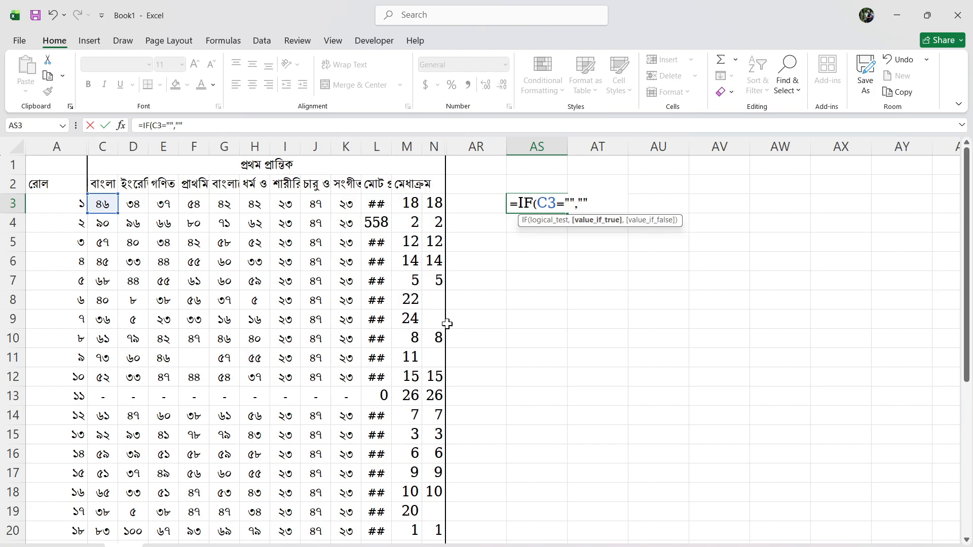
Step: Nest a second IF as the false value in the AS3 formula, returning 5 when C3>=80
type(",")
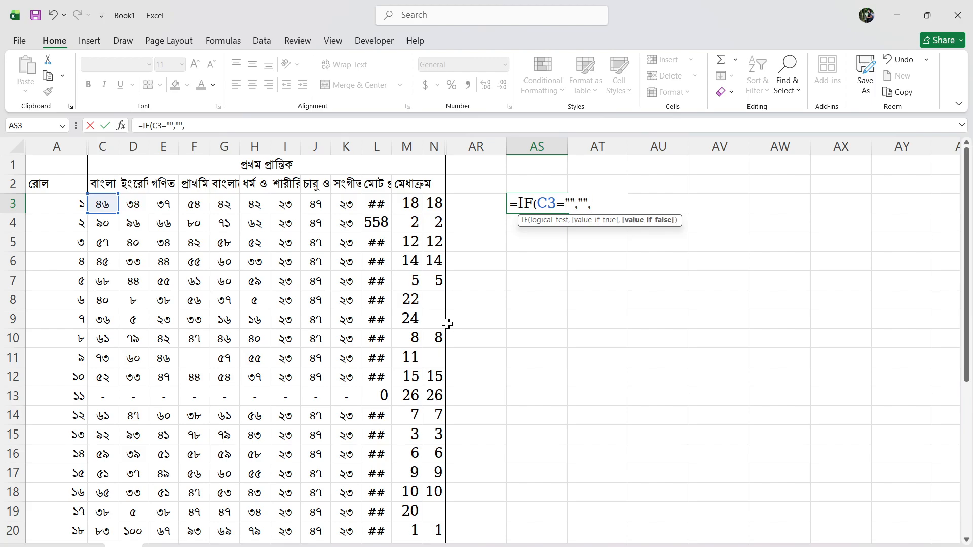
type("if")
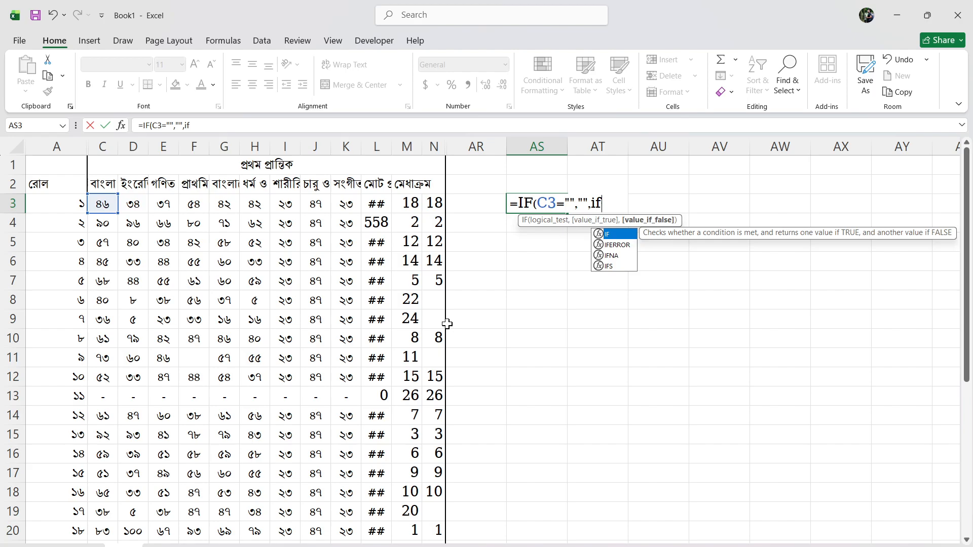
key("Tab")
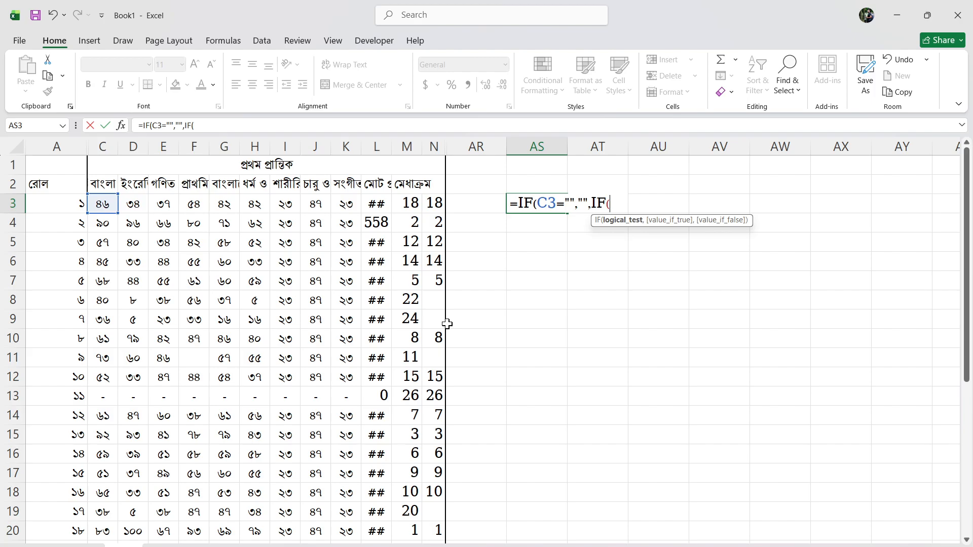
left_click(103, 205)
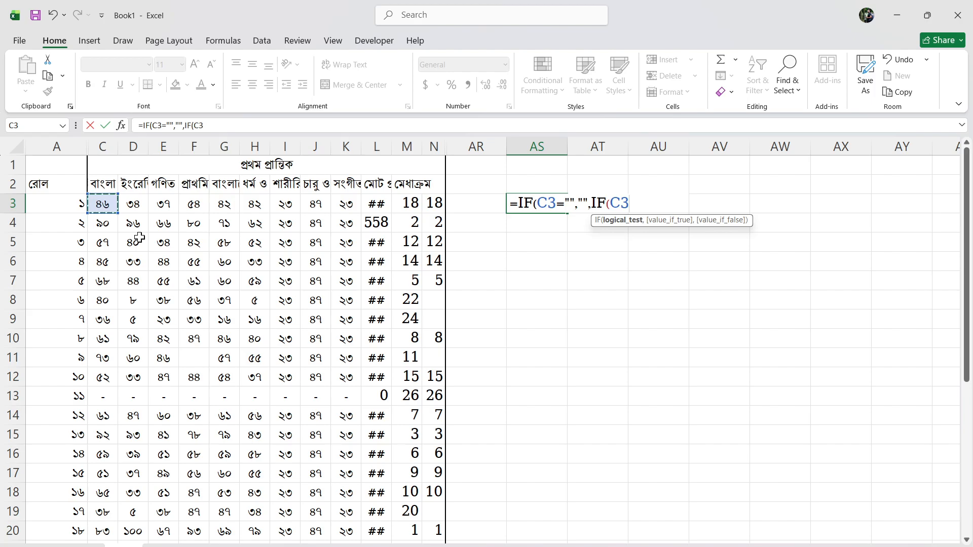
type(">=80,")
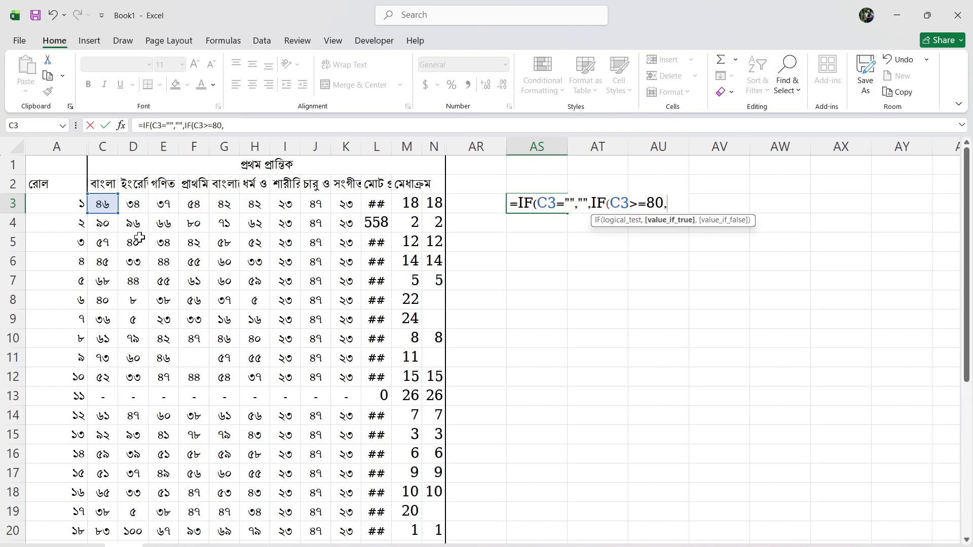
type("5, ")
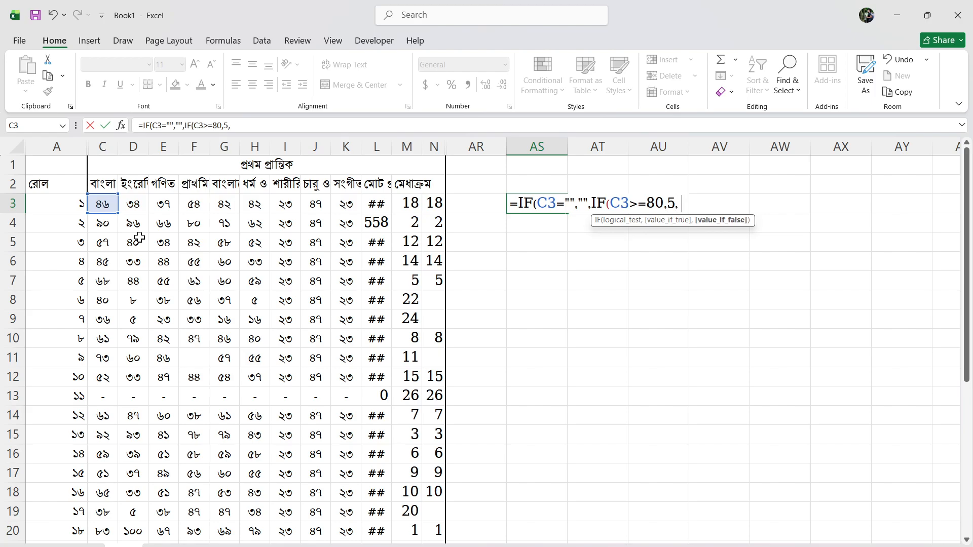
Step: Nest another IF in the AS3 formula that returns 4 when C3>=70
type("if")
key("Tab")
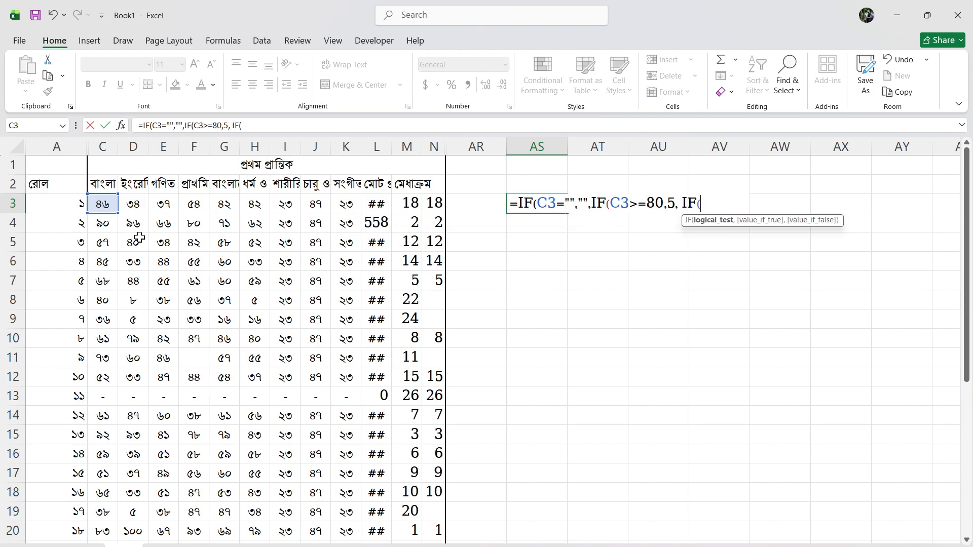
left_click(98, 203)
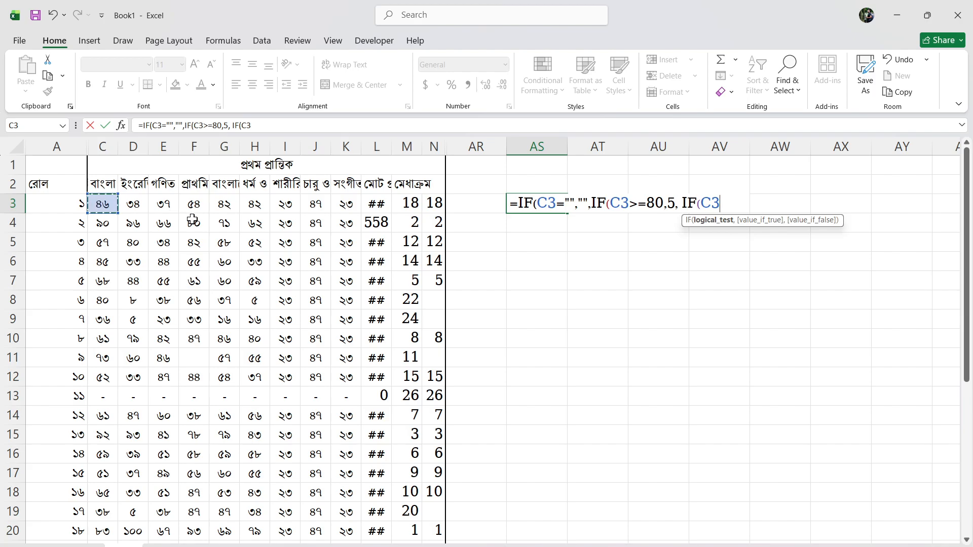
type(">=70,")
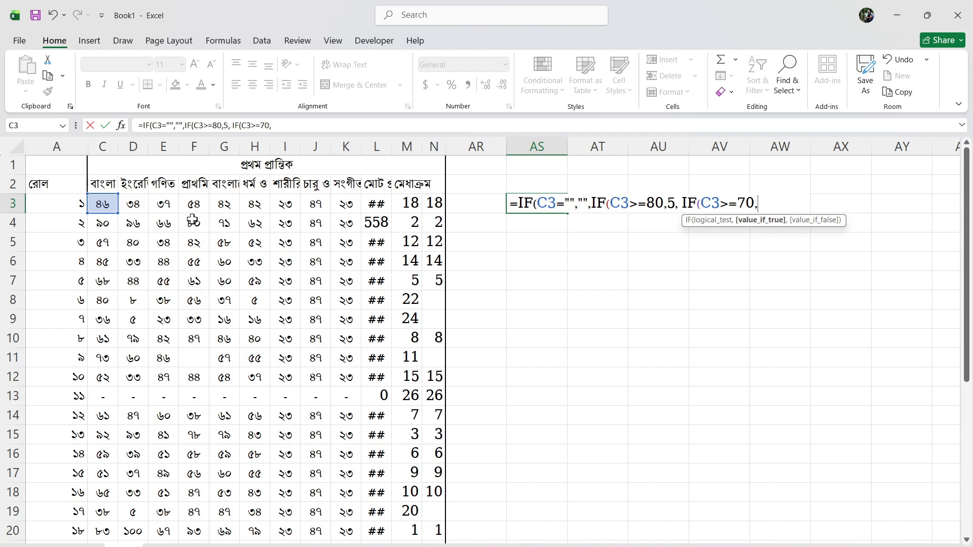
type("4")
Step: Continue the AS3 formula with a nested IF that returns 3.5 when C3>=60
type(",if")
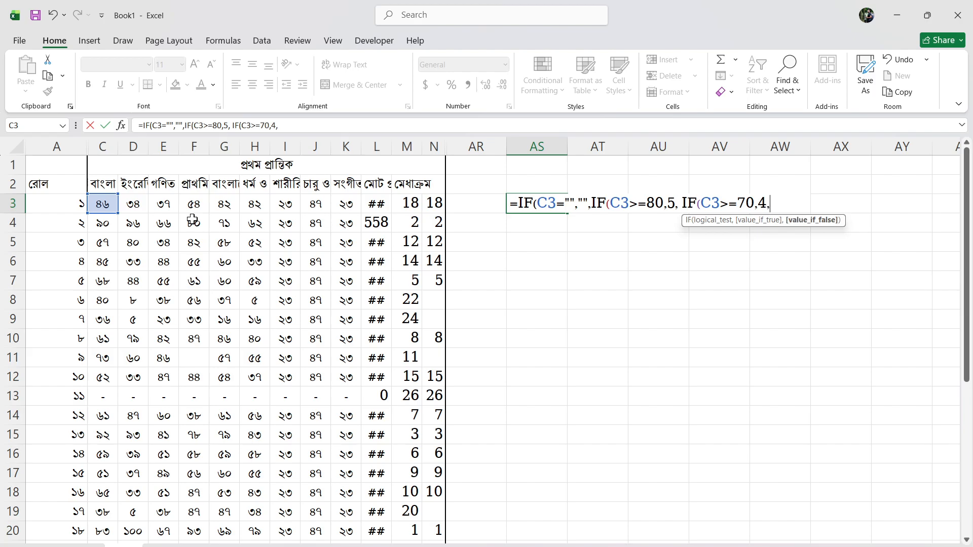
key("Tab")
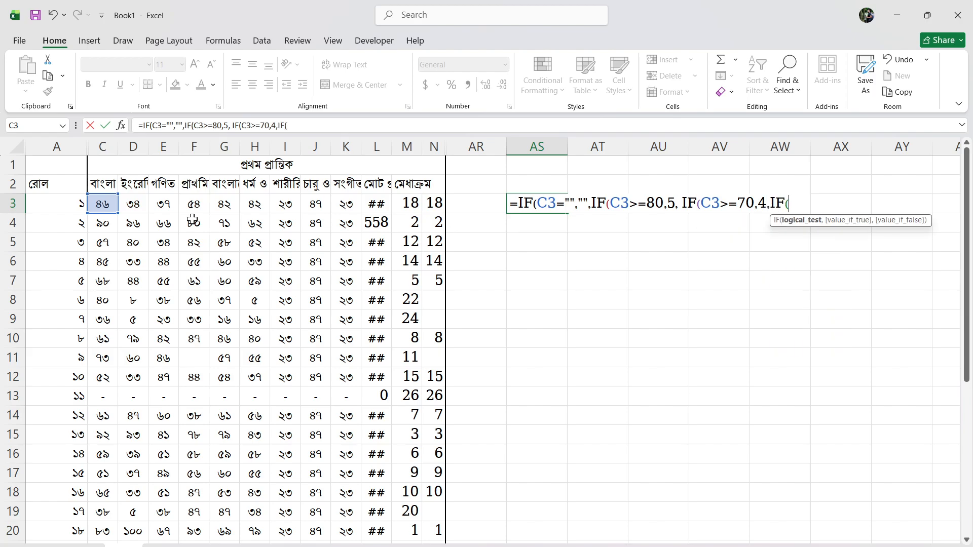
left_click(104, 201)
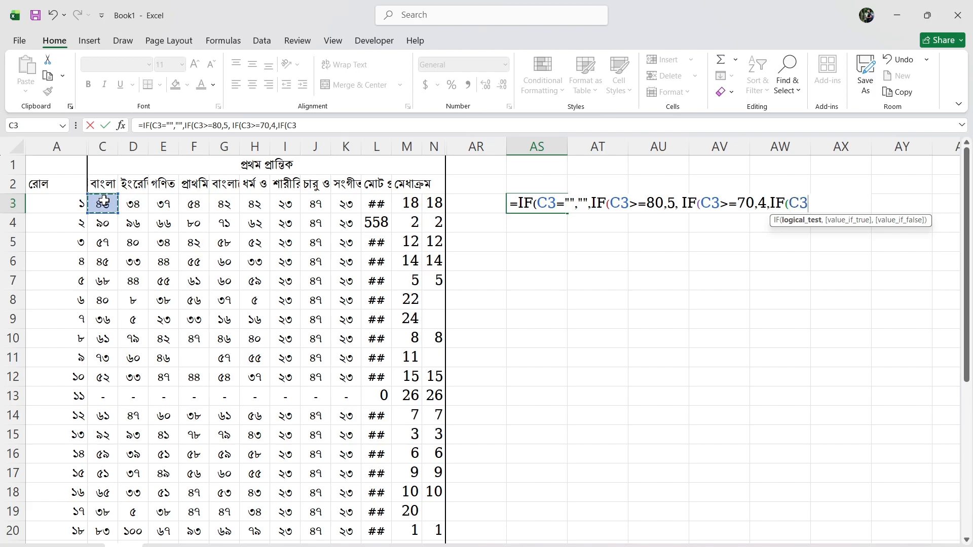
type(">=60")
type(",3.5")
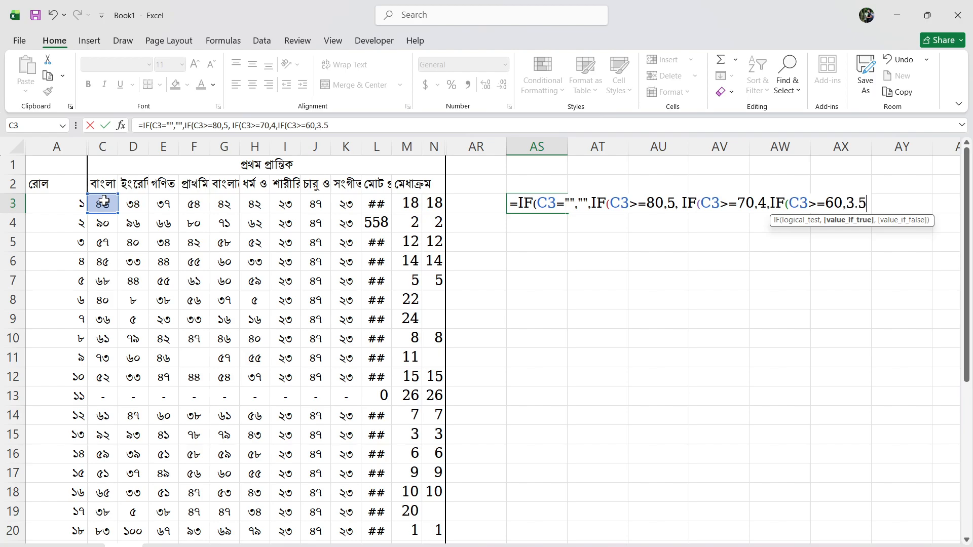
Step: Add a nested IF to the AS3 formula that returns 3 when C3>=50
type(",if")
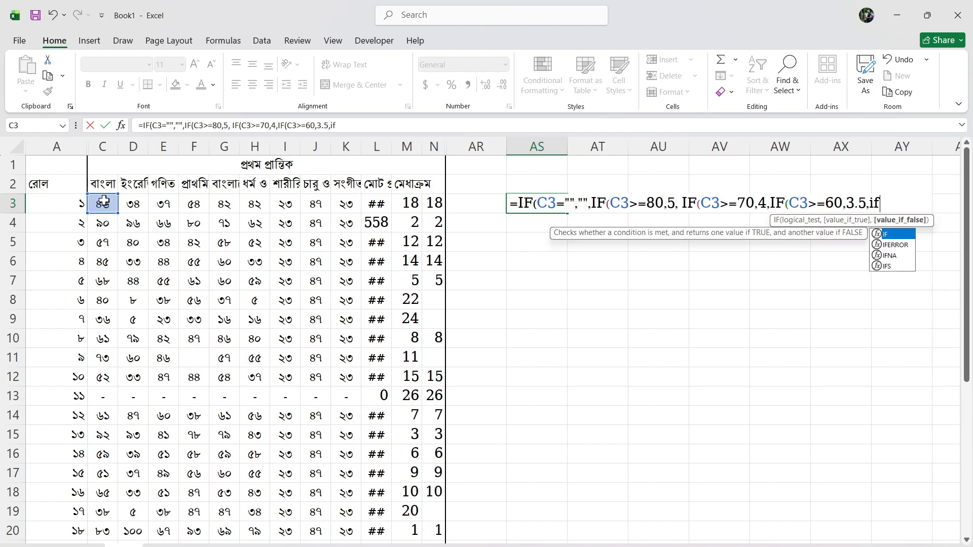
key("Tab")
left_click(97, 204)
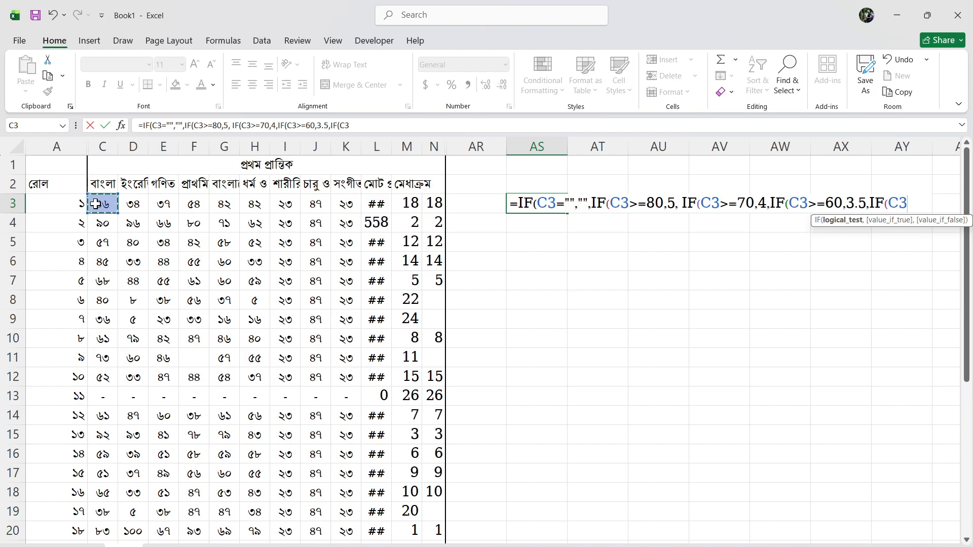
type(">=50,")
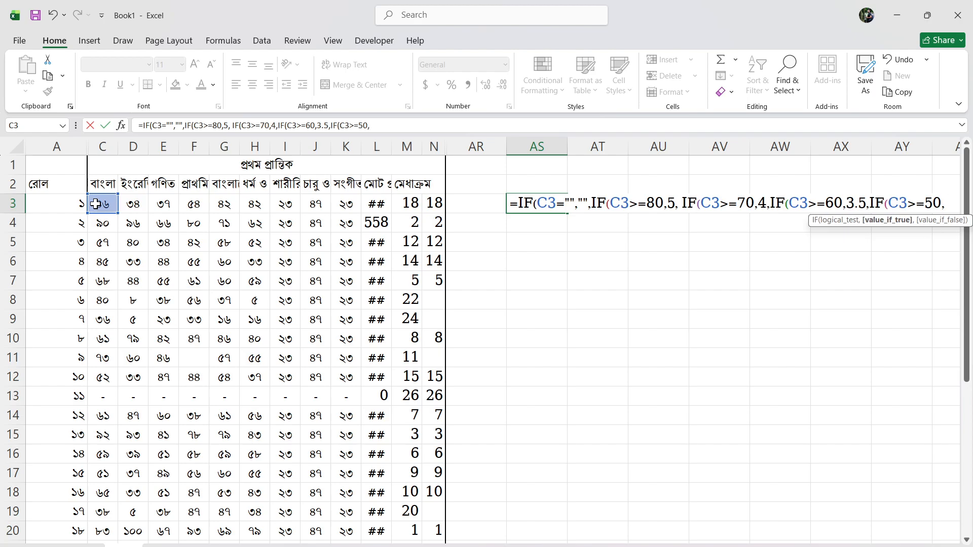
type("3,if")
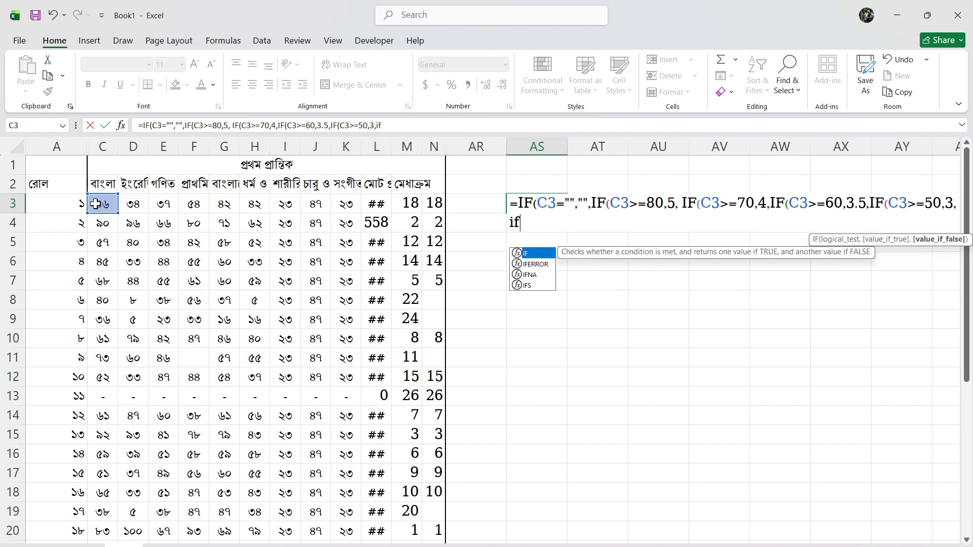
Step: Extend the AS3 formula with a nested IF that returns 2 when C3>=40
type(">=")
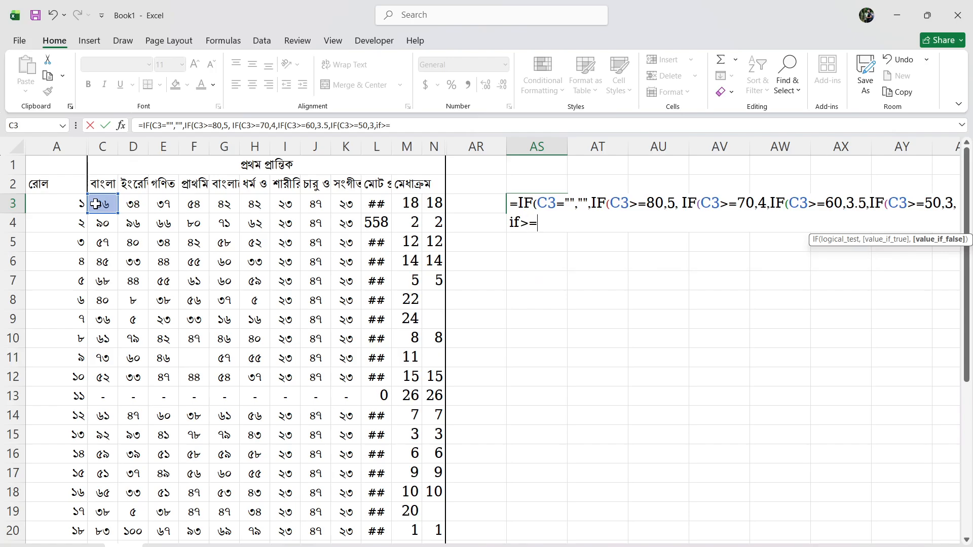
key("BackSpace")
key("BackSpace")
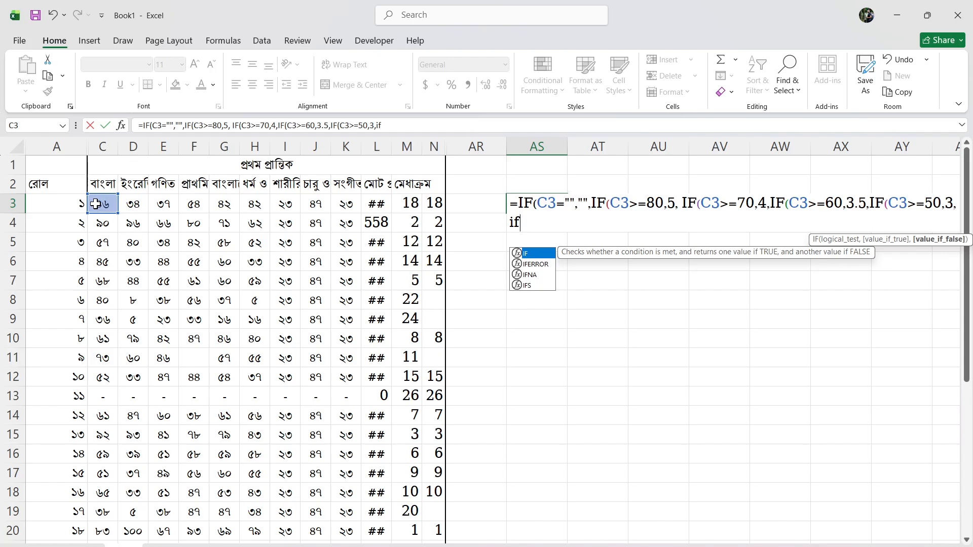
key("Tab")
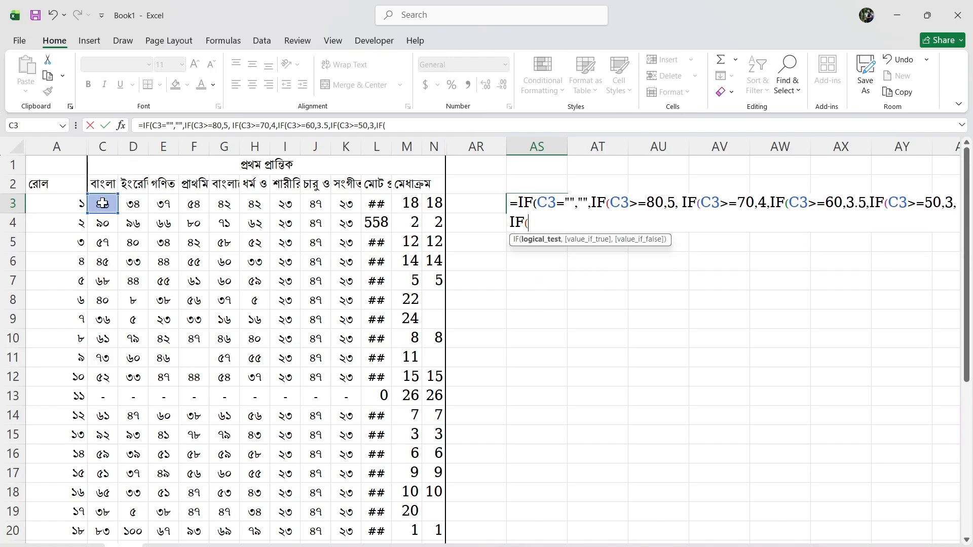
left_click(102, 203)
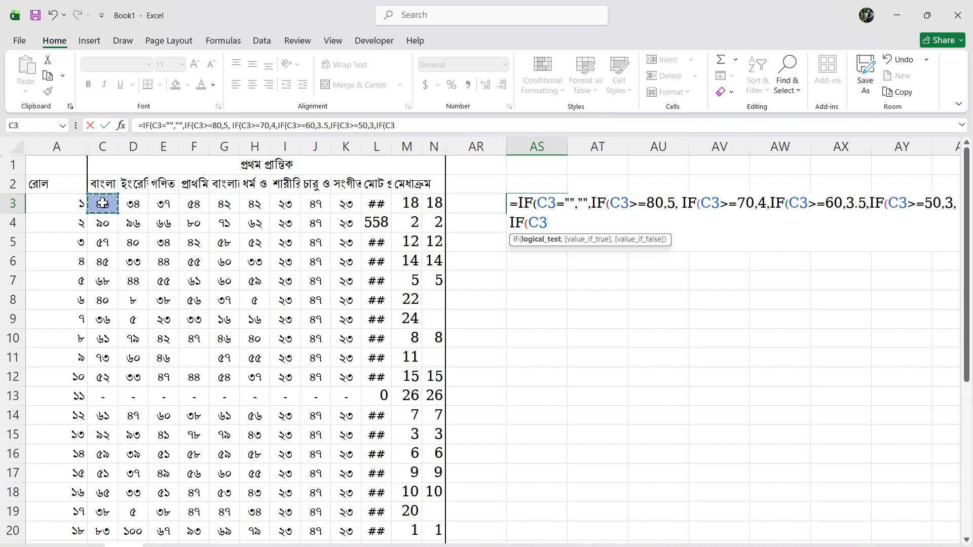
type(">=")
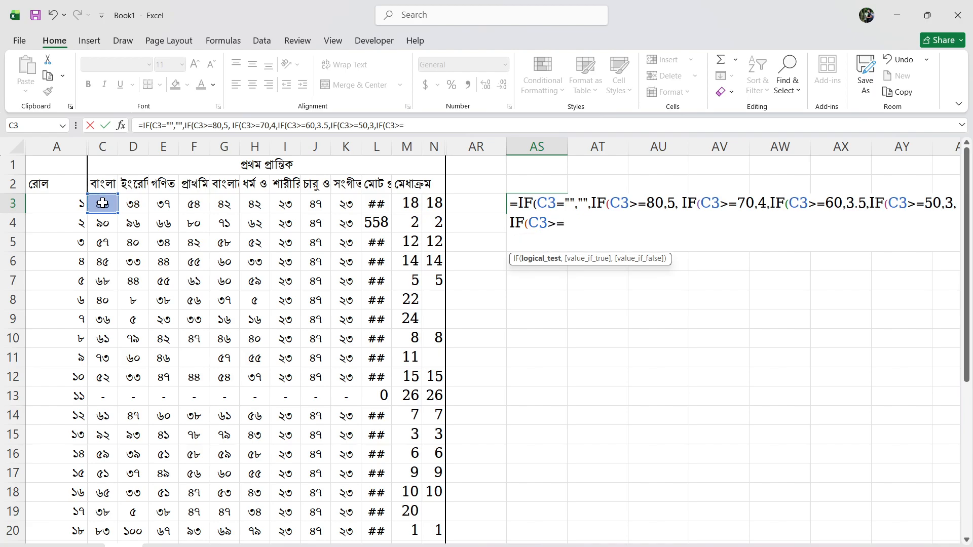
type("40,")
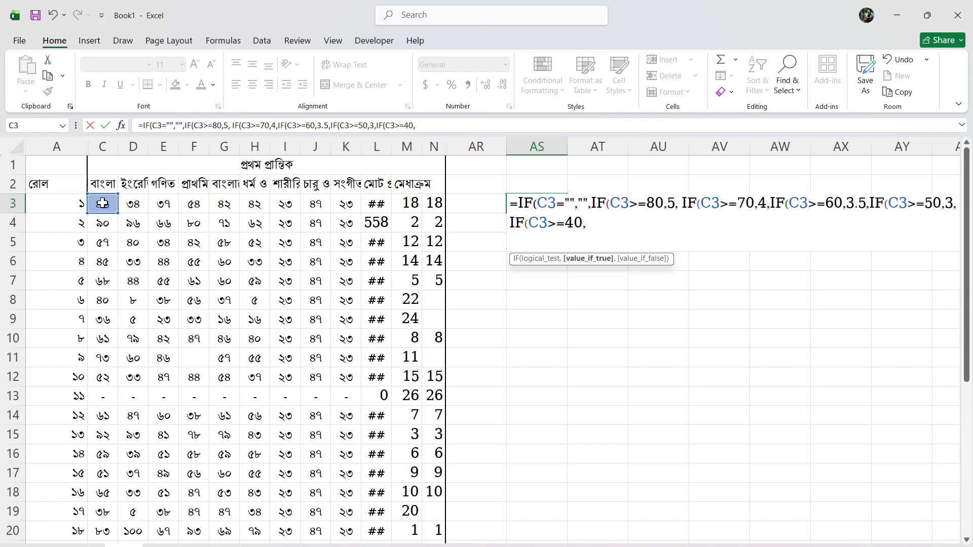
type("2,if")
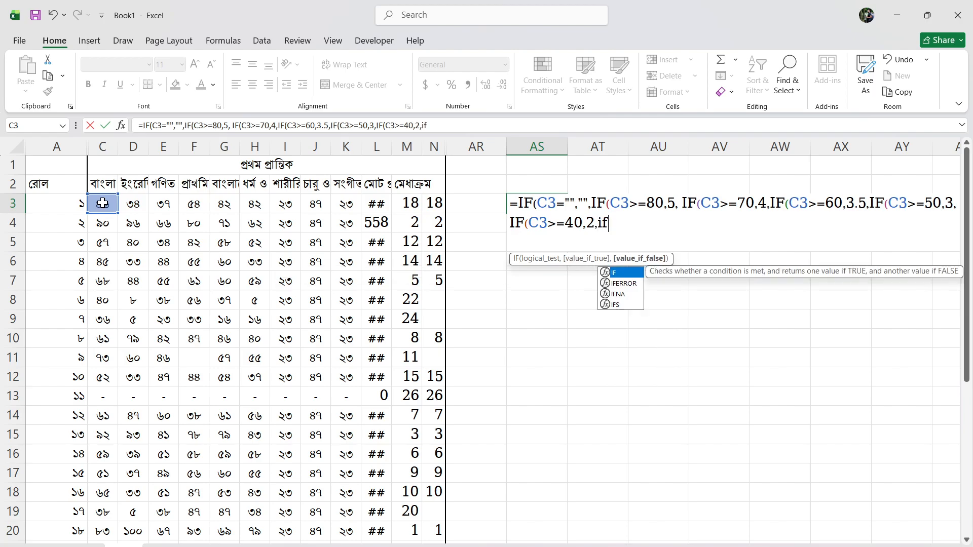
Step: Finish the AS3 formula with a nested IF returning 1 when C3>=33 and otherwise 0, close all seven parentheses and enter it
key("Tab")
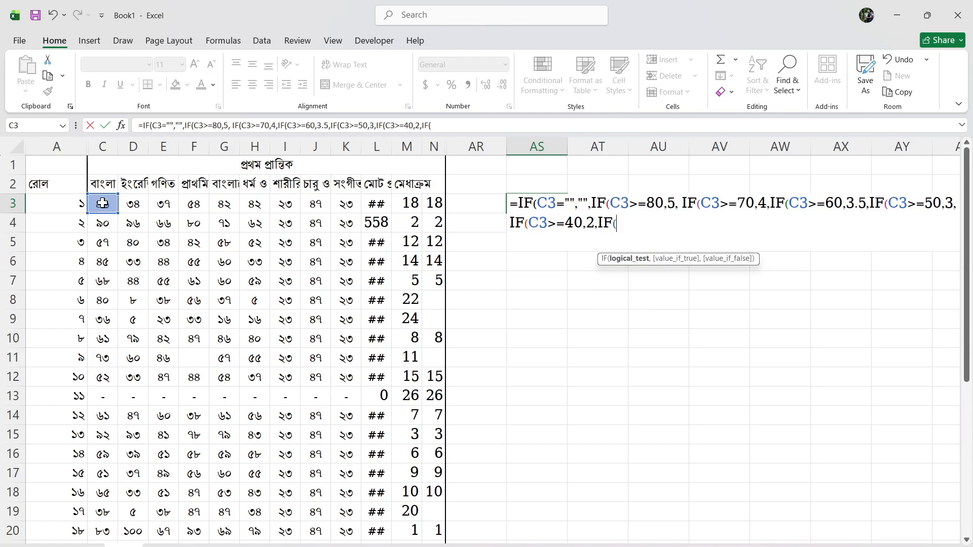
left_click(103, 203)
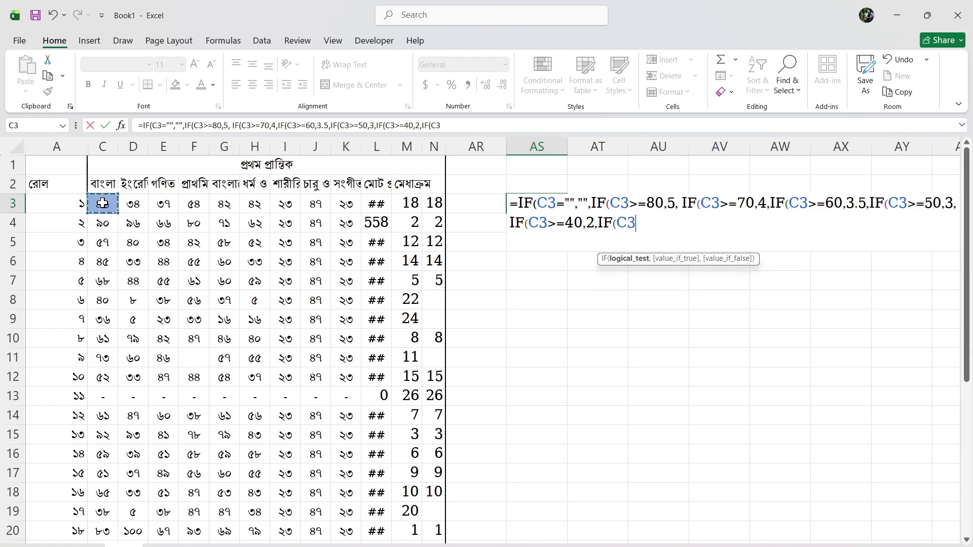
type(">=33,1")
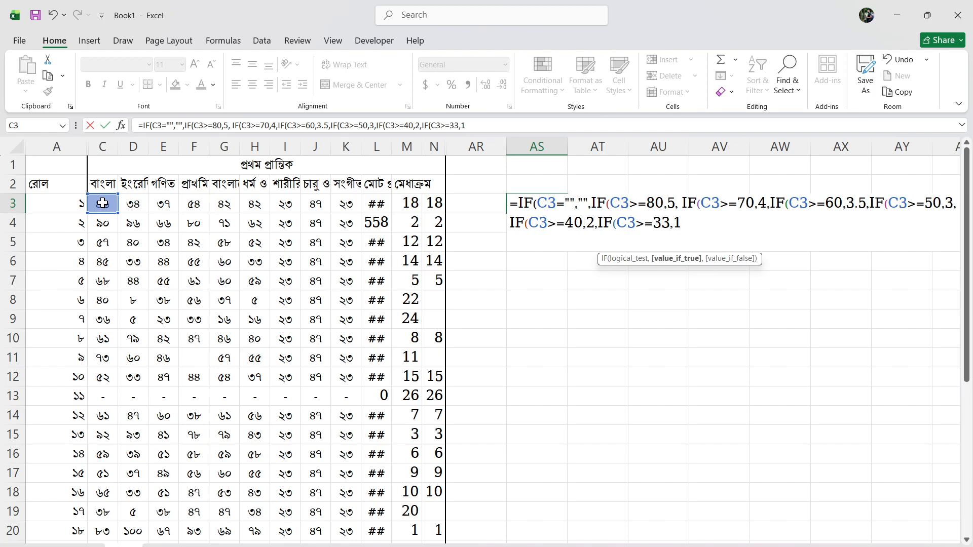
type(",")
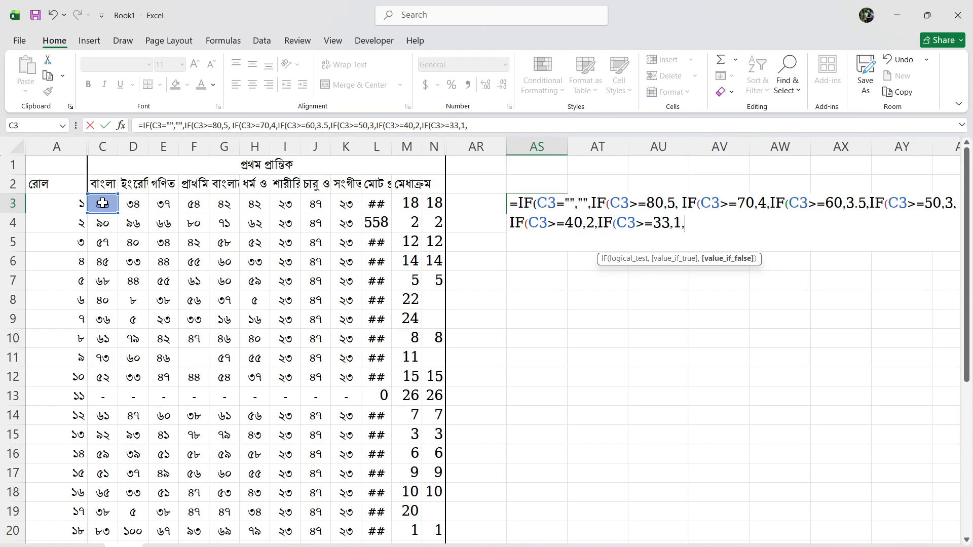
type("0")
type(")))))")
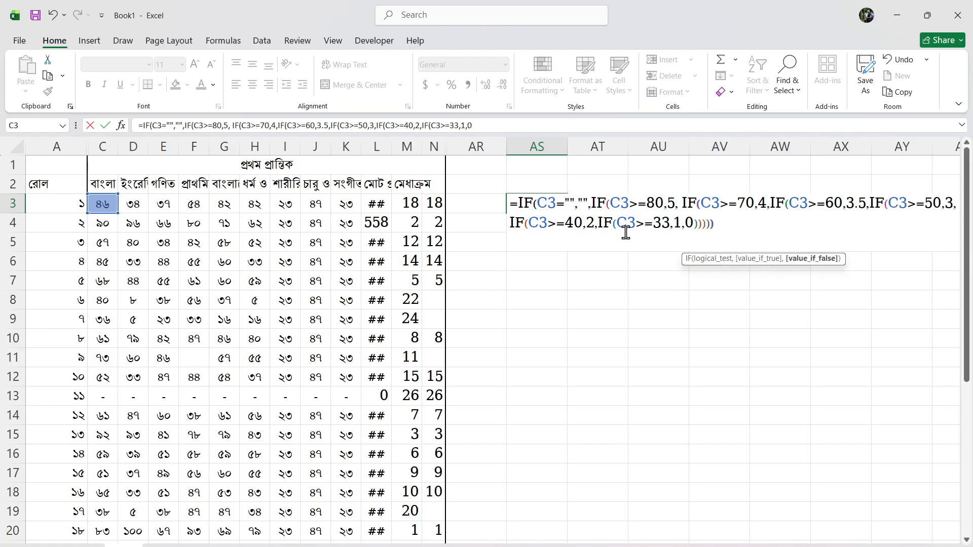
type("))")
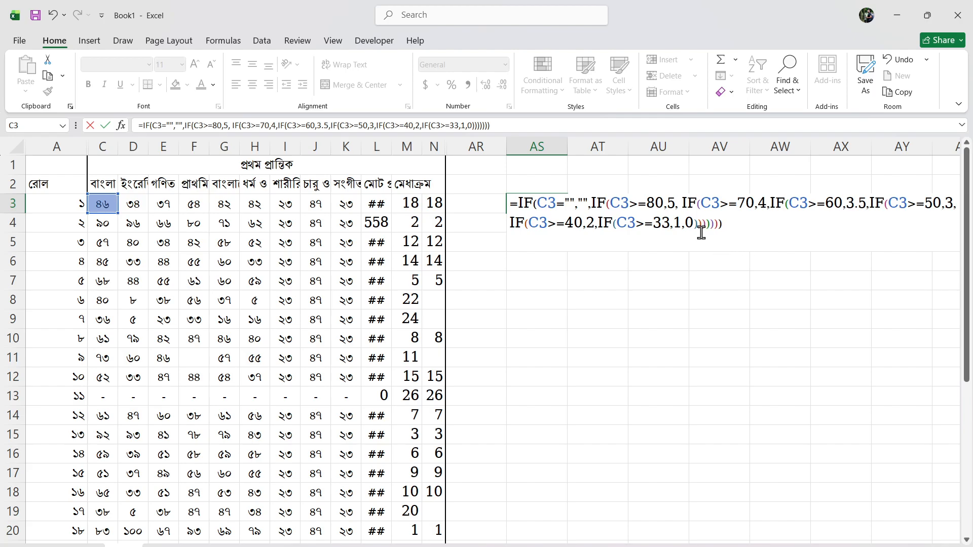
key("Return")
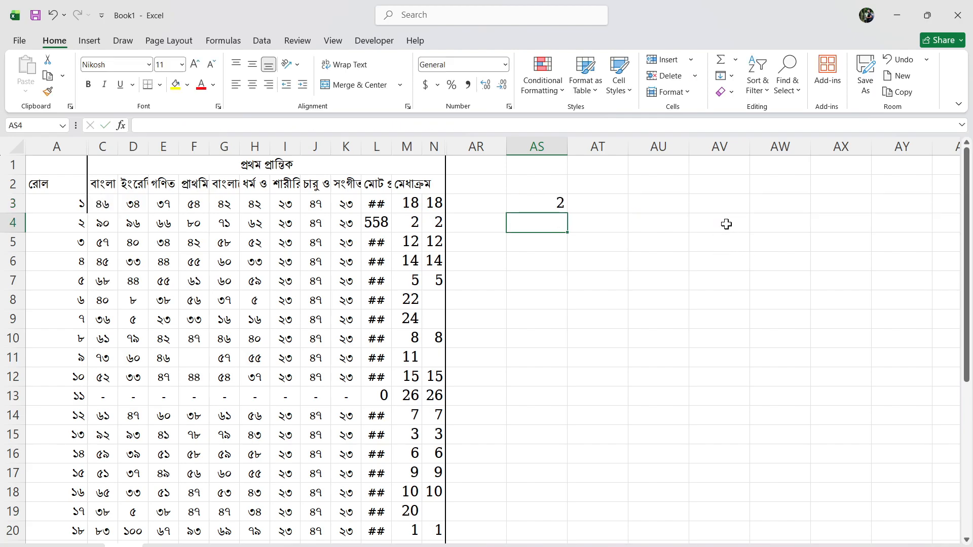
Step: Review the grade point formula in AS3 and test it by changing the first student's Bangla mark in C3 to 80
left_click(107, 205)
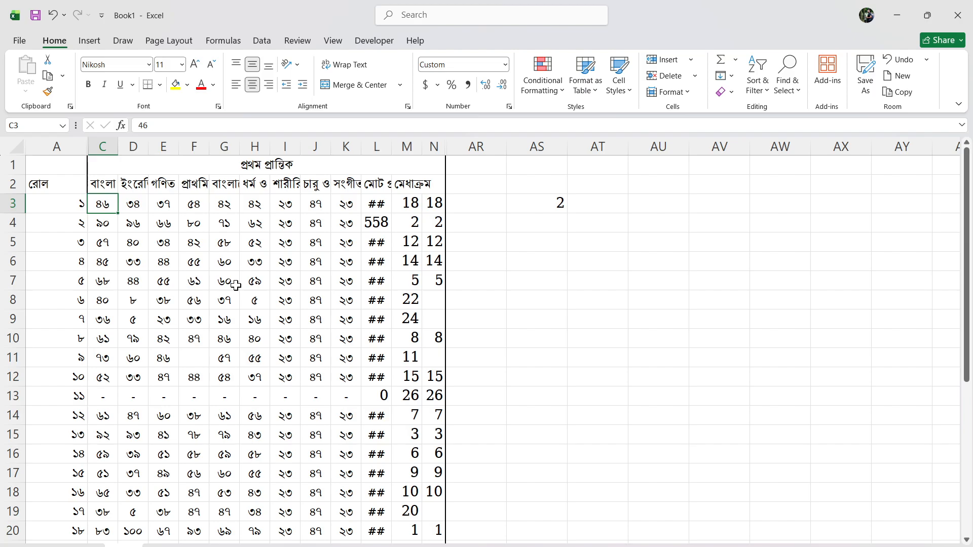
left_click(551, 200)
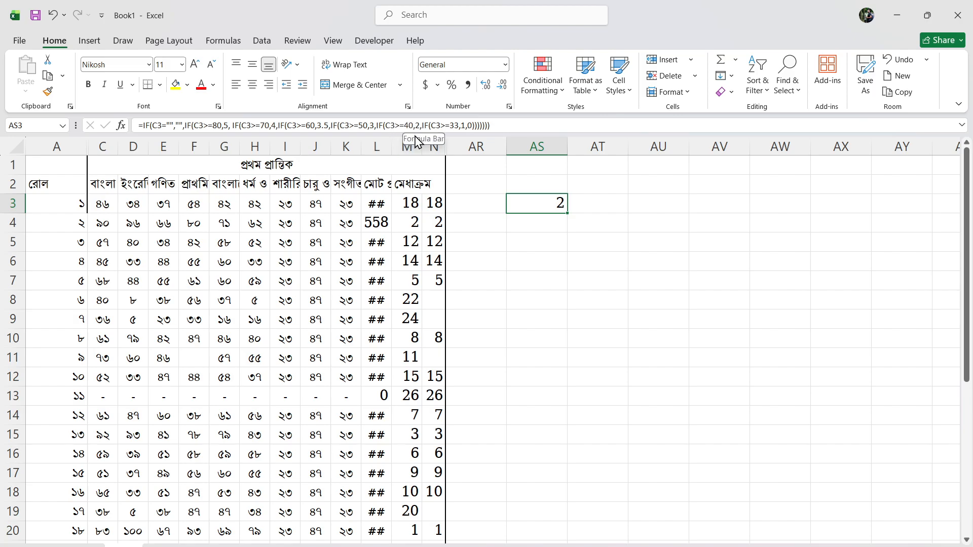
left_click(582, 264)
left_click(542, 203)
left_click(107, 206)
type("80")
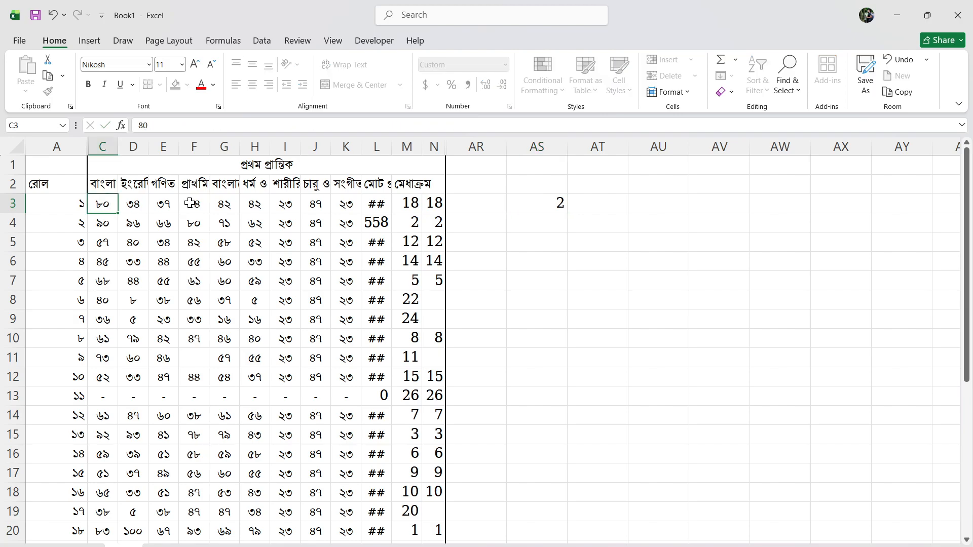
key("Return")
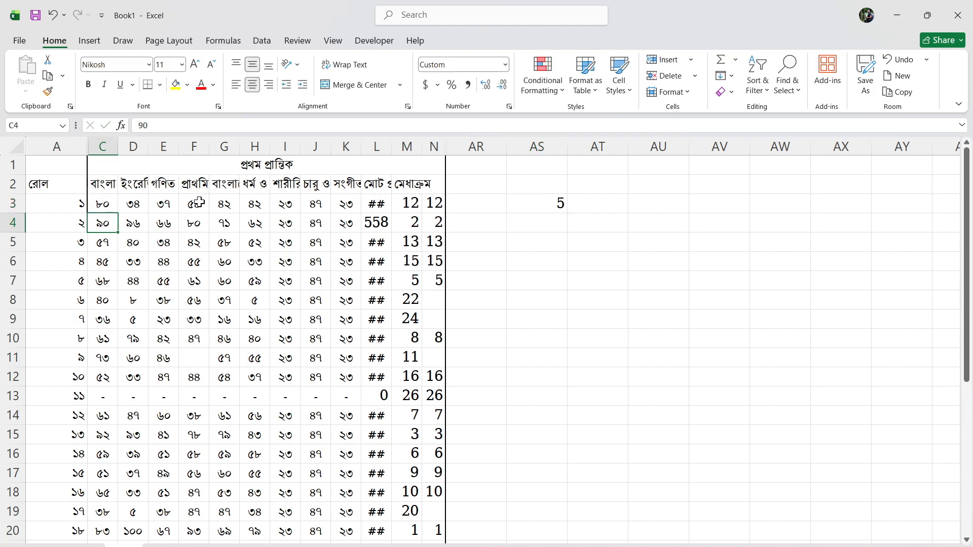
Step: Test the AS3 grade point formula by entering 55 and 65 in turn as the first student's Bangla mark in C3
left_click(97, 204)
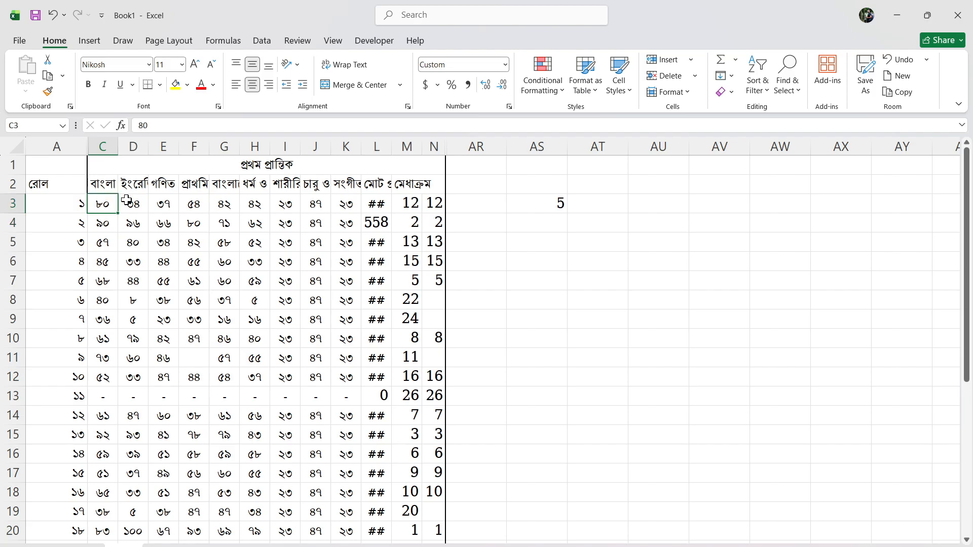
type("55")
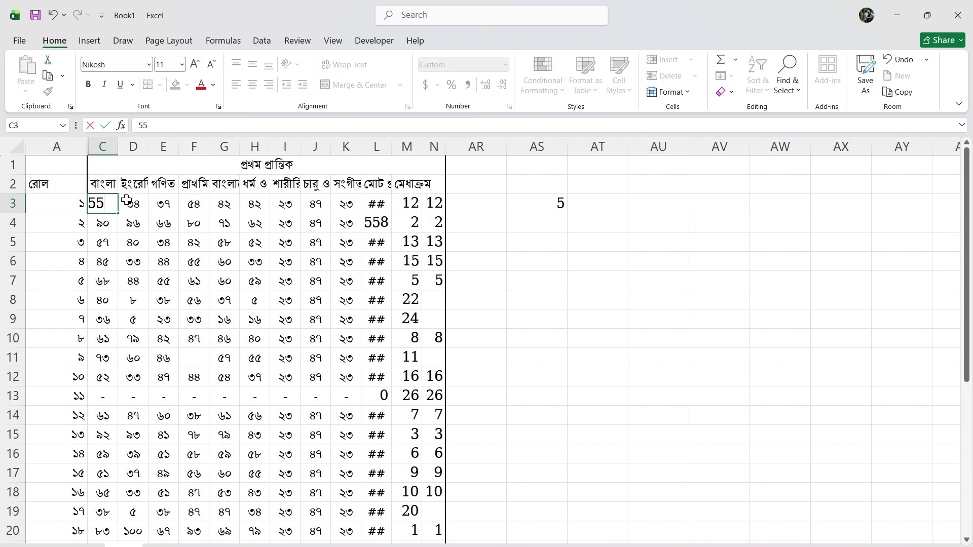
key("Return")
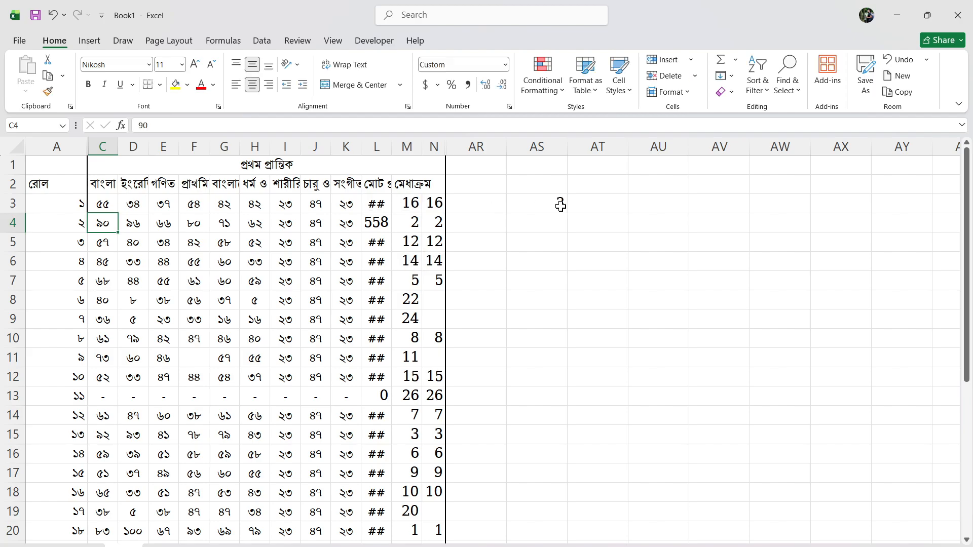
left_click(96, 204)
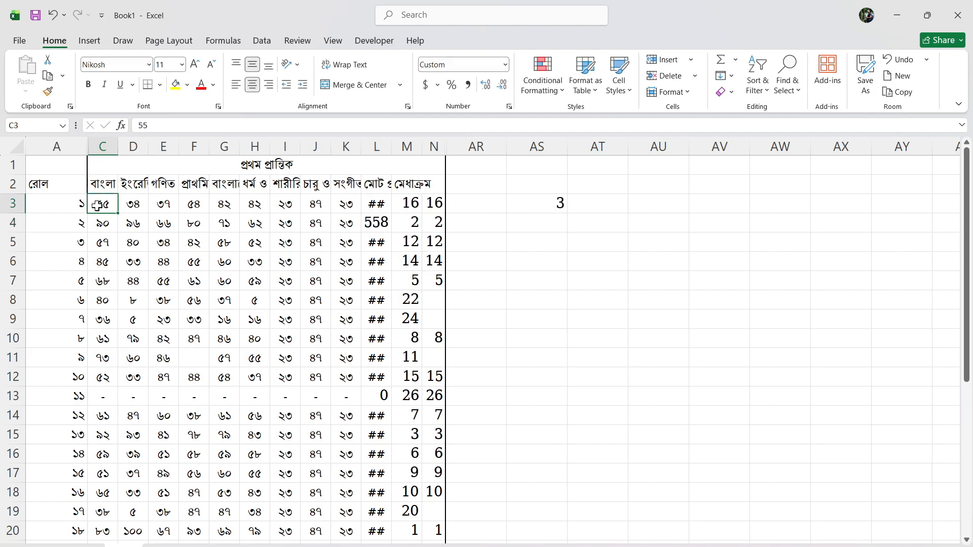
type("65")
key("Return")
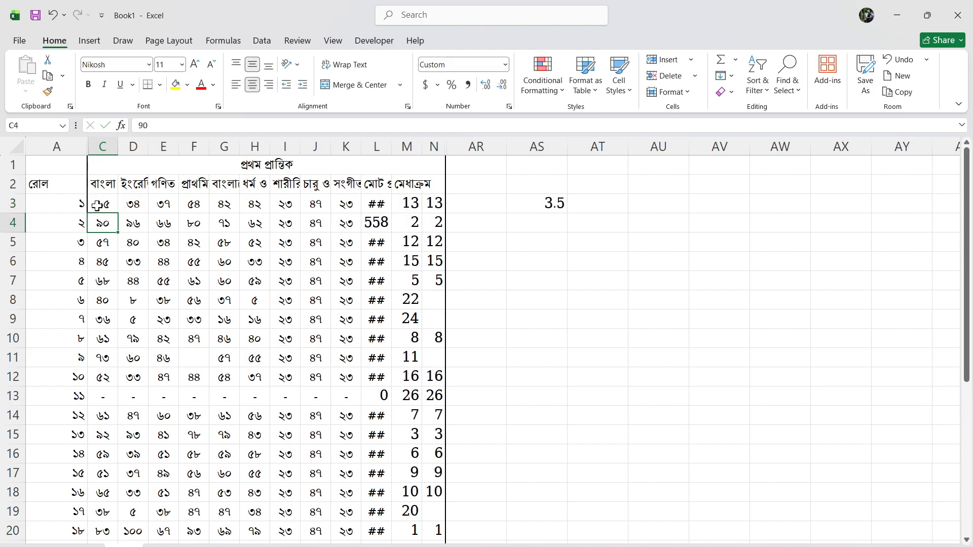
Step: Try filling the AS3 grade point formula down through AS18, and undo the fill
left_click(541, 202)
left_click_drag(568, 214, 538, 494)
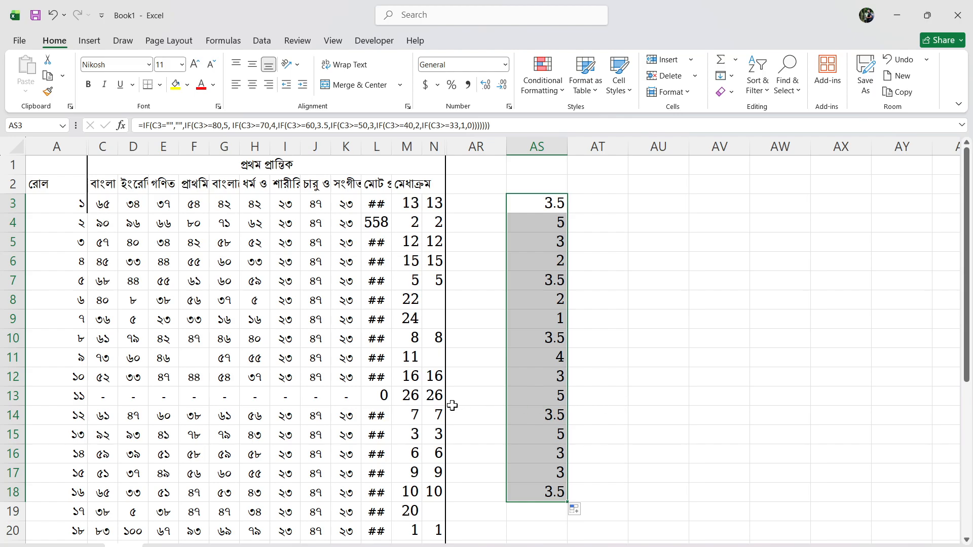
left_click(53, 15)
left_click(623, 299)
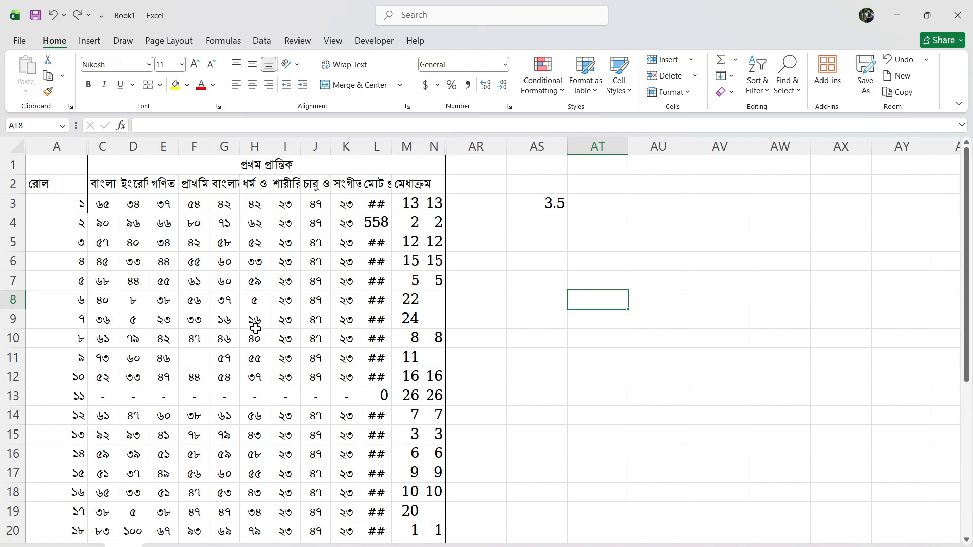
Step: Minimize the Book1 workbook to bring up the full class marks workbook behind it
left_click(898, 16)
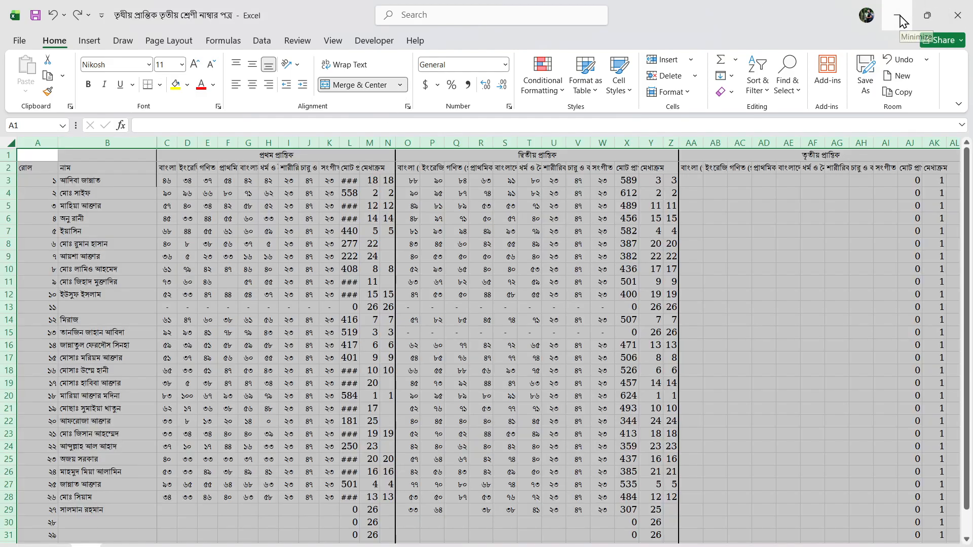